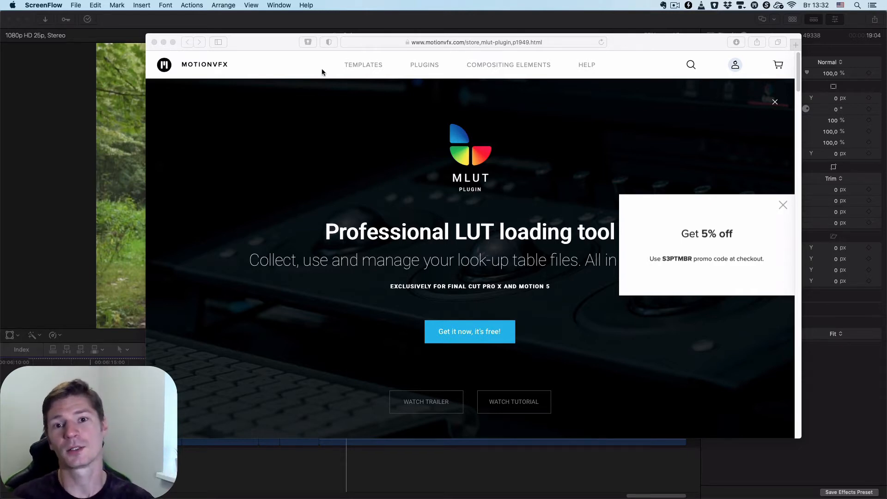
- Move the plugin's web page out of the way and check the mLUT Plugin's installation status in mInstaller
left_click_drag(272, 49, 886, 23)
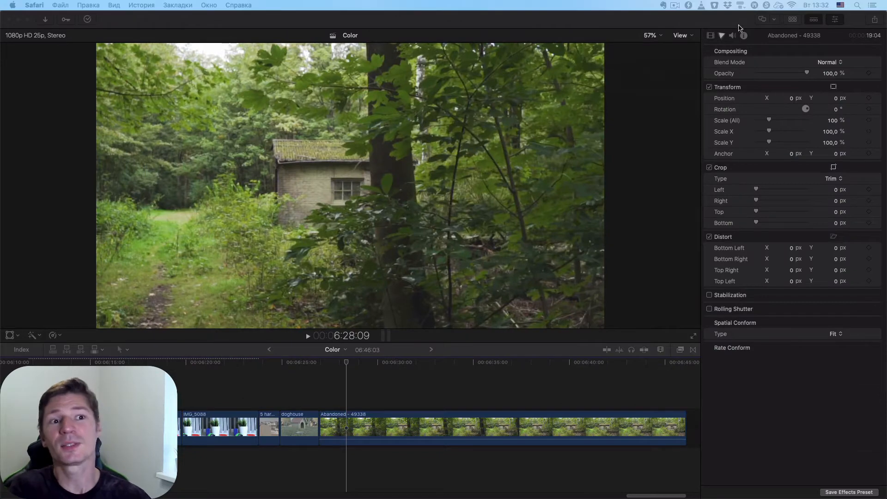
left_click(754, 5)
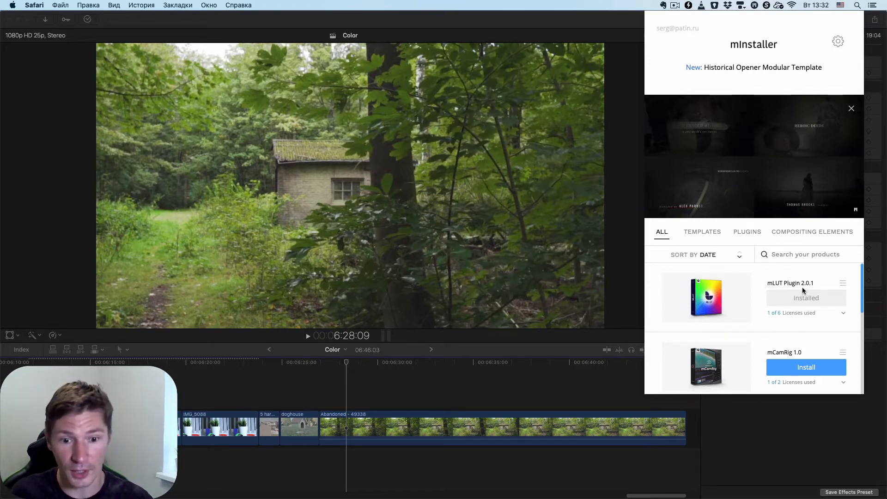
left_click(528, 360)
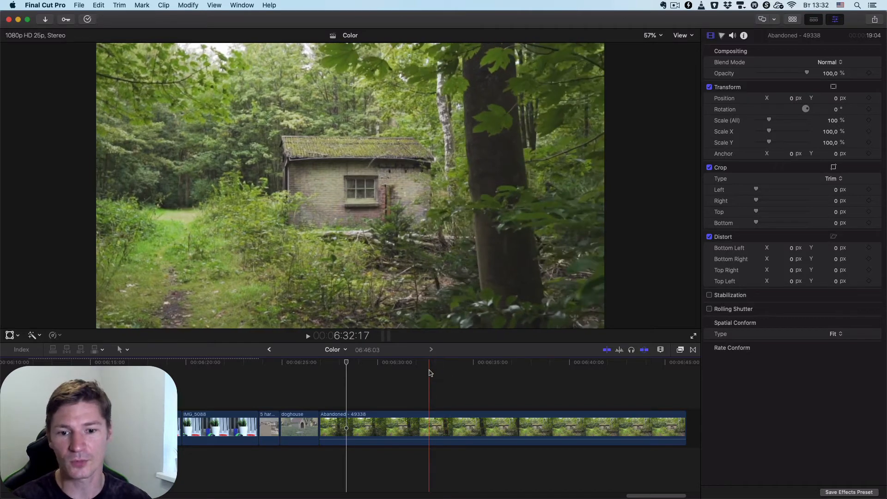
- Apply the mLut by motionVFX video effect to the Abandoned forest clip in the timeline
left_click(426, 429)
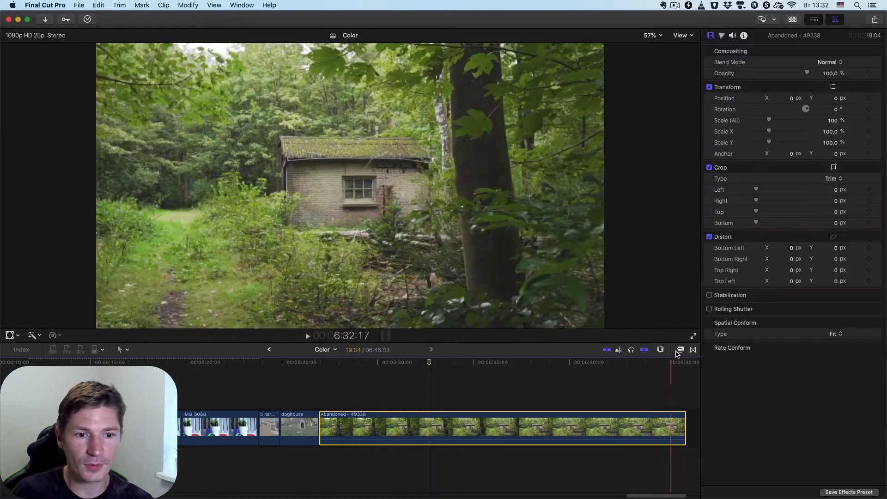
left_click(679, 349)
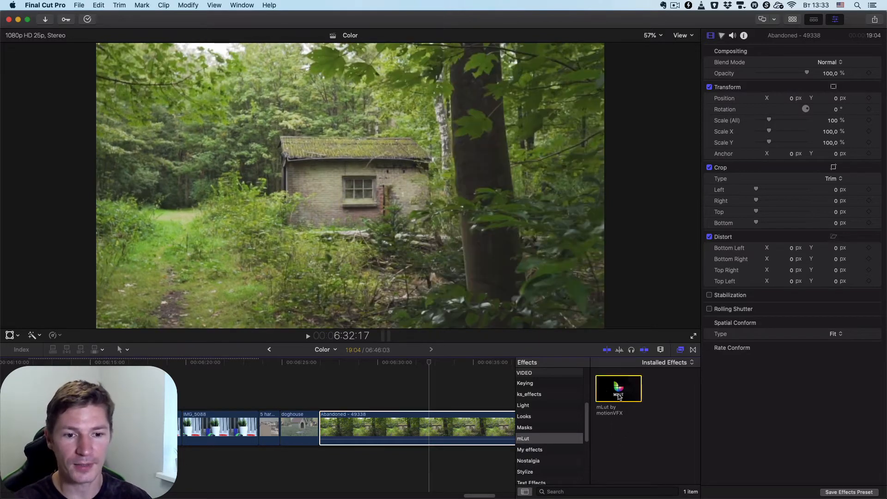
left_click(620, 390)
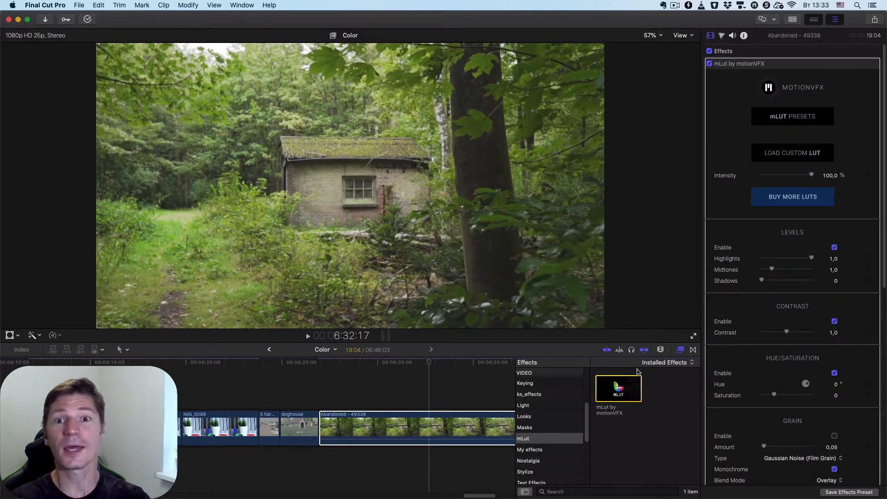
- Switch the inspector to half height and back to full height
left_click(835, 38)
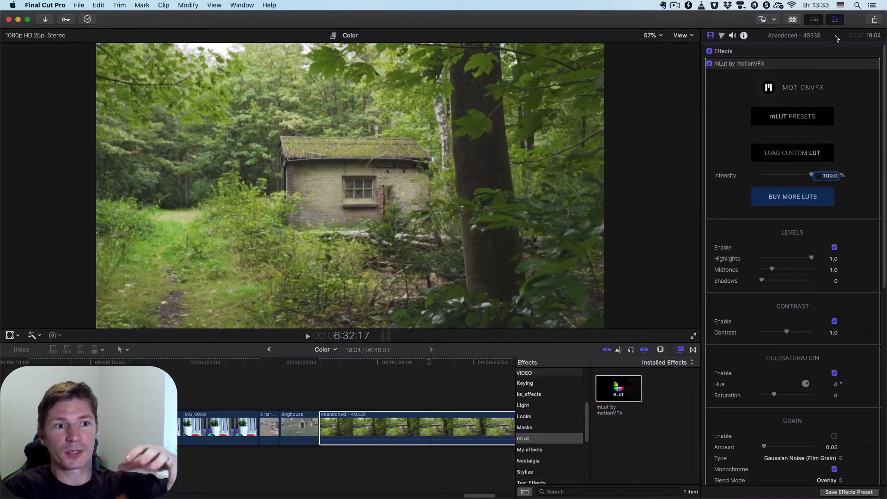
double_click(836, 38)
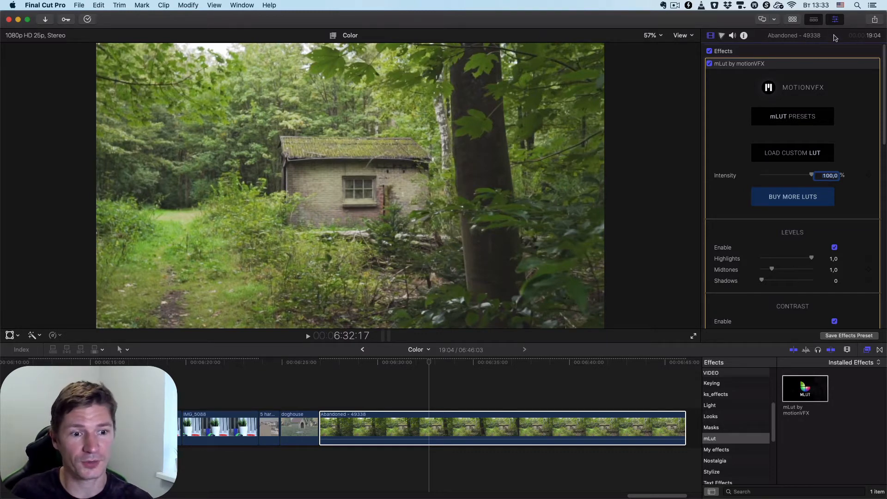
double_click(779, 132)
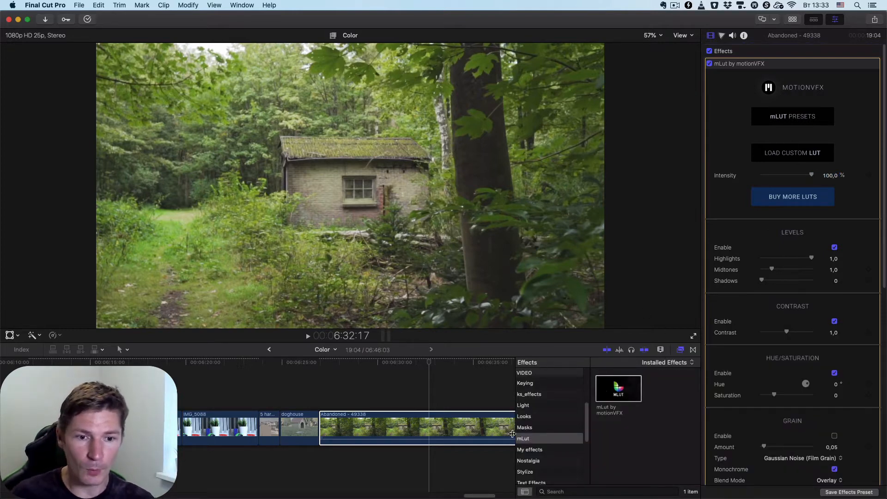
- With the Abandoned clip selected, hide the effects browser and display the Free category of the mLUT presets
left_click(430, 432)
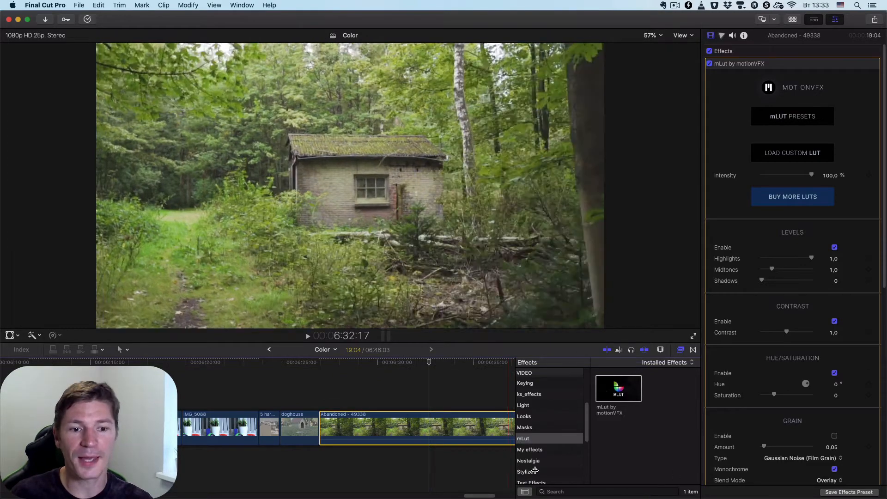
left_click(681, 349)
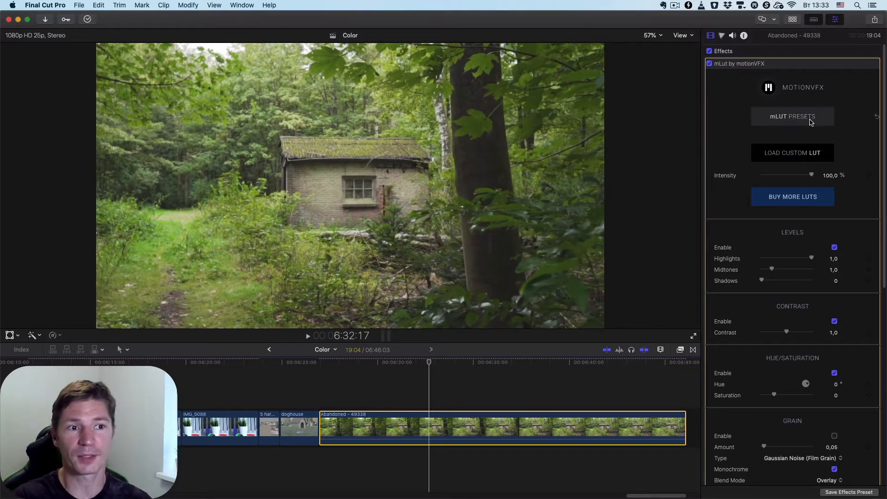
left_click(809, 121)
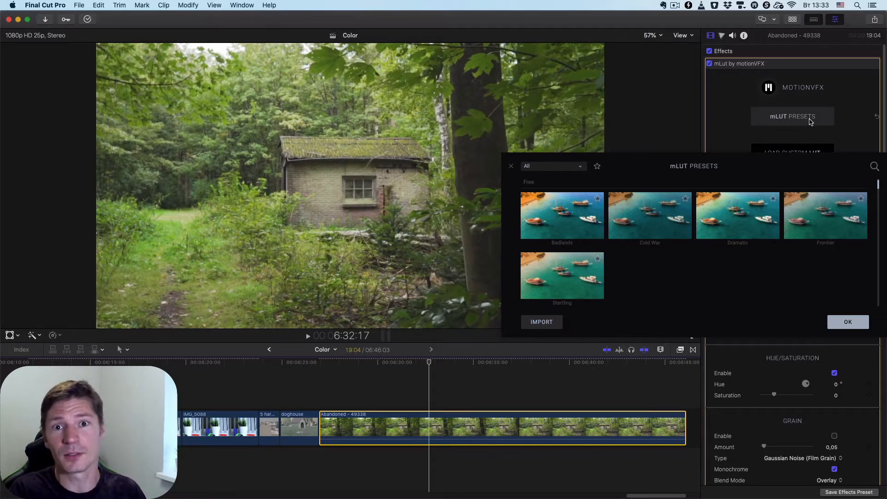
left_click(581, 166)
left_click(543, 186)
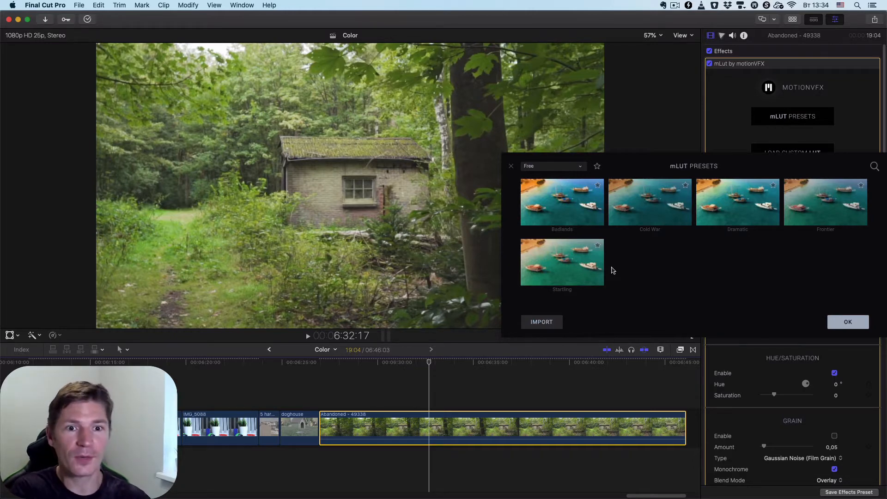
- Browse the camera conversion presets in the Utility LOG to Rec709 category
left_click(583, 167)
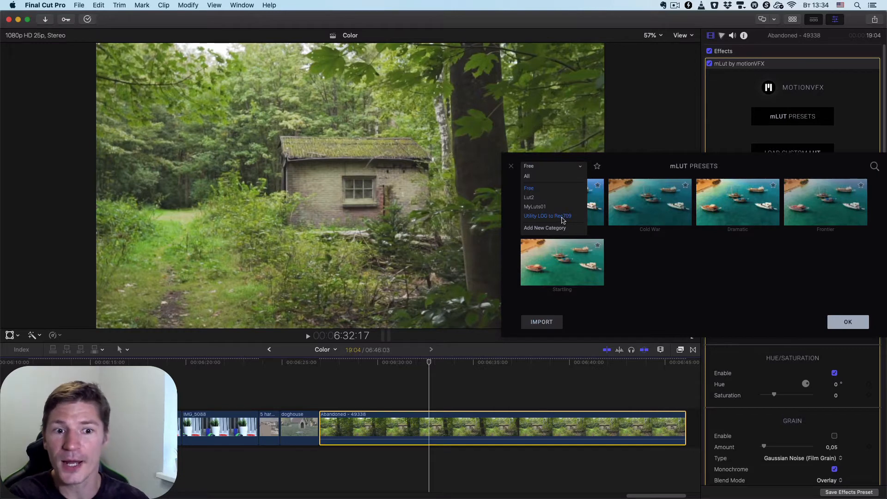
left_click(563, 216)
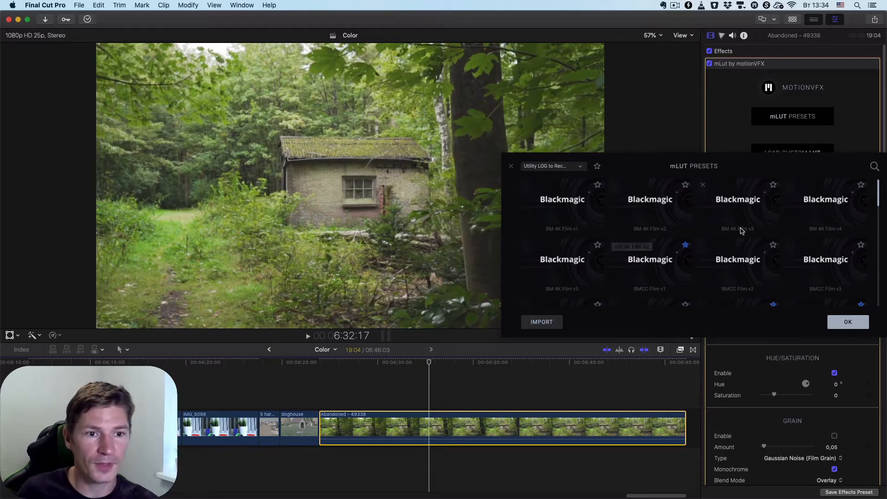
scroll(679, 204, "down", 2)
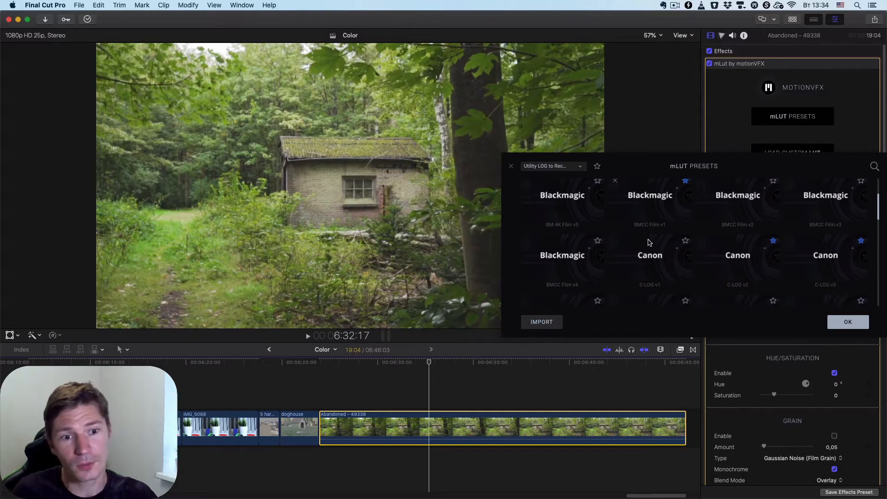
scroll(641, 259, "down", 2)
scroll(642, 261, "down", 5)
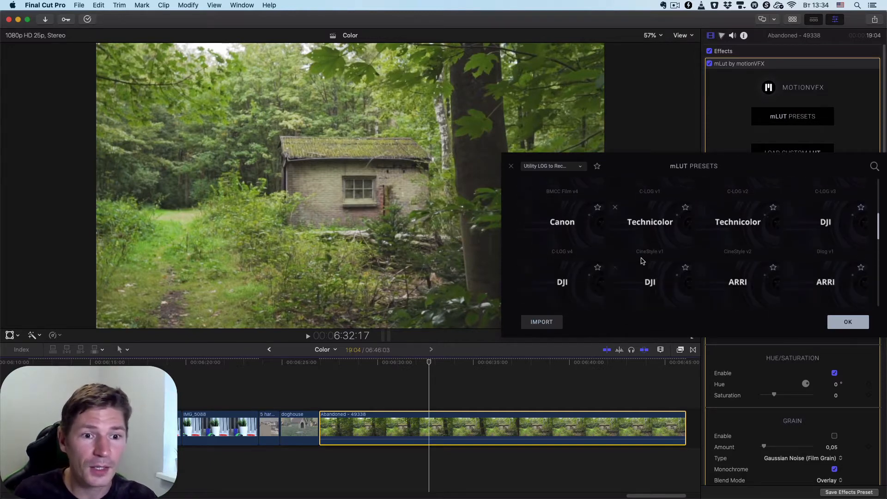
scroll(640, 259, "down", 2)
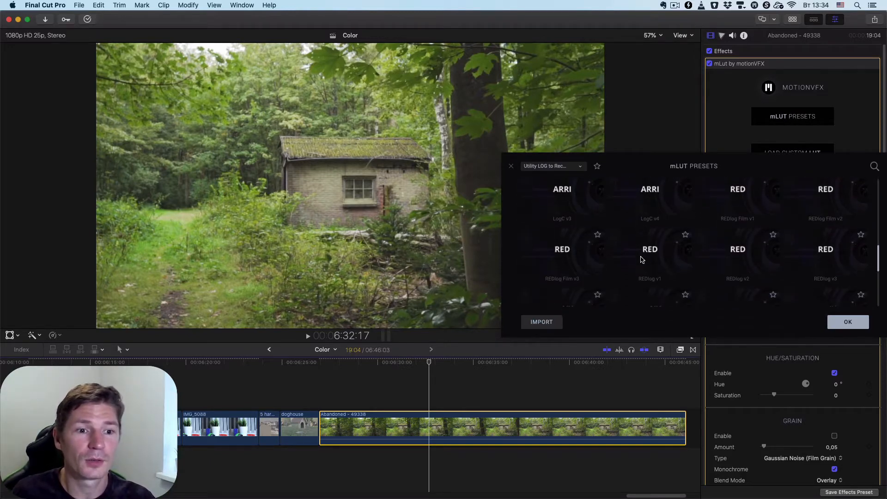
scroll(639, 260, "down", 2)
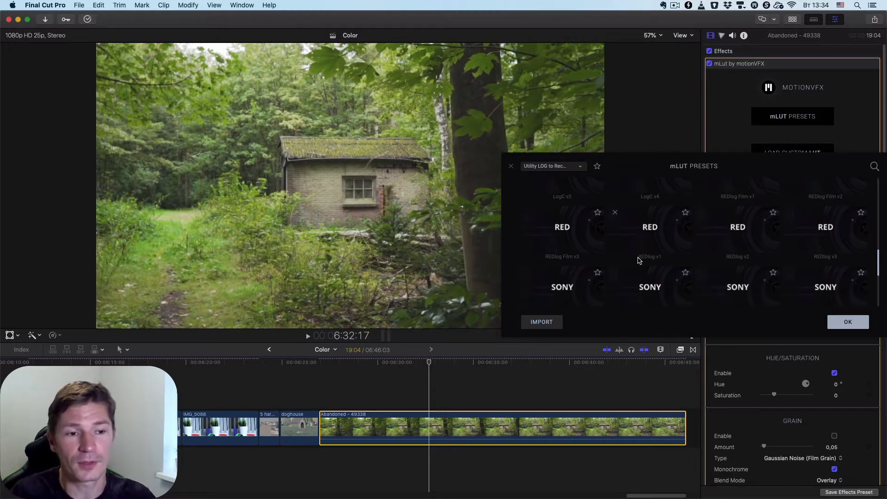
scroll(640, 259, "up", 5)
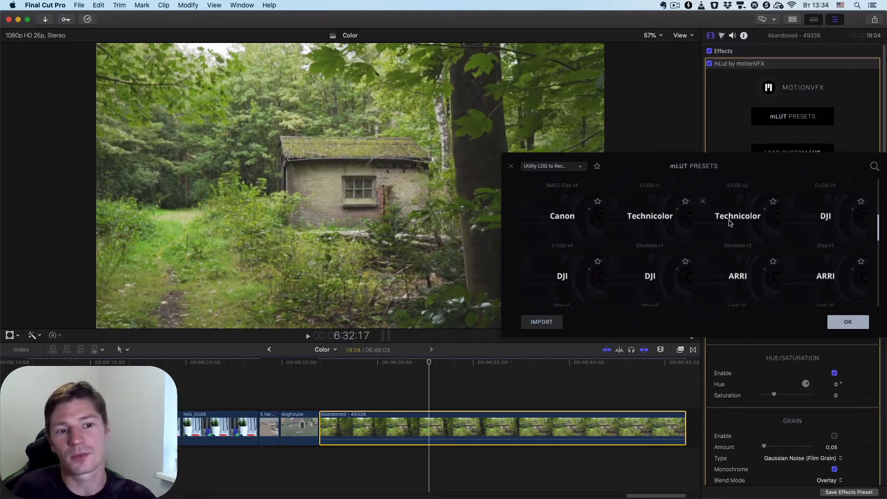
scroll(800, 254, "up", 3)
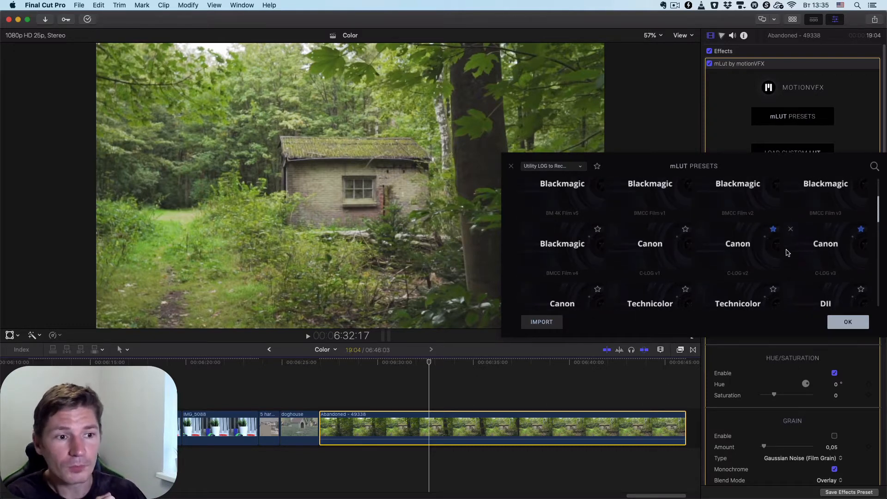
scroll(786, 254, "up", 1)
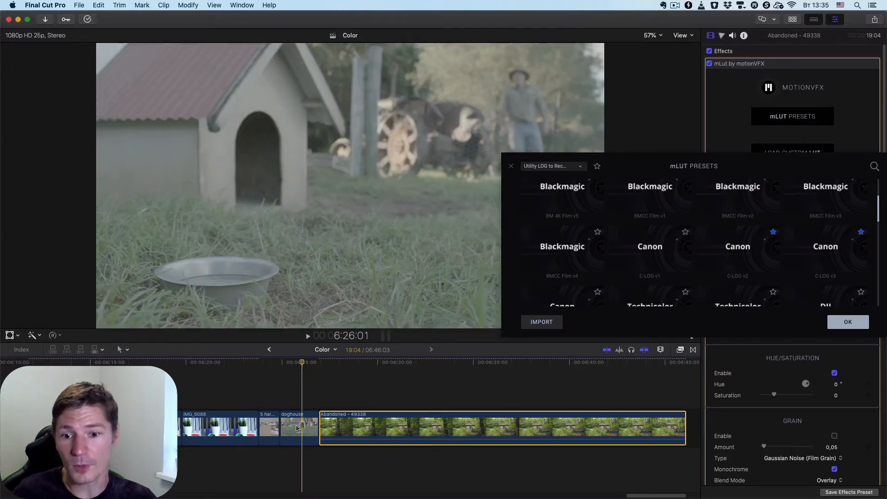
- With the doghouse clip selected, choose the ARRI LogC v3 preset in the open mLUT presets window and close the window
left_click(301, 420)
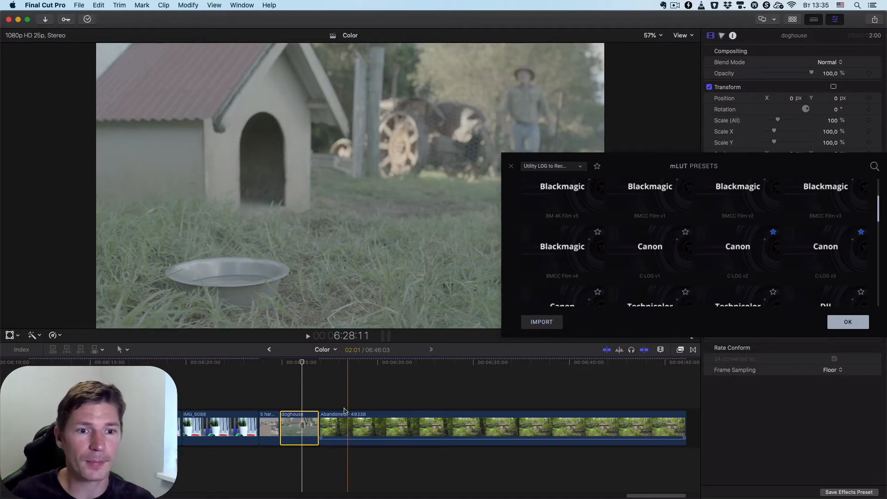
scroll(669, 275, "down", 5)
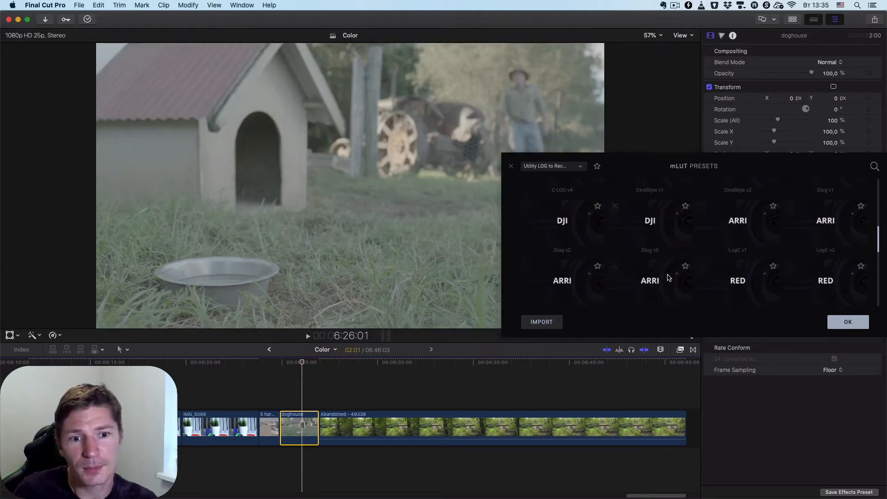
scroll(668, 276, "down", 2)
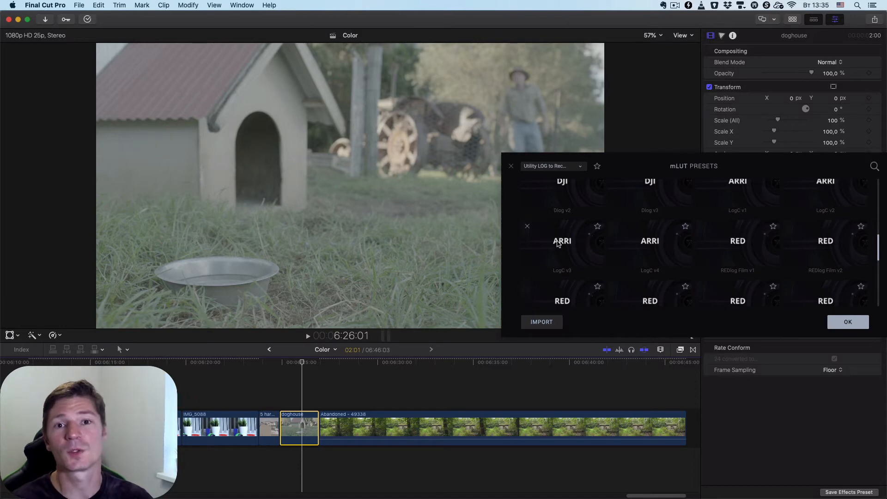
left_click(558, 243)
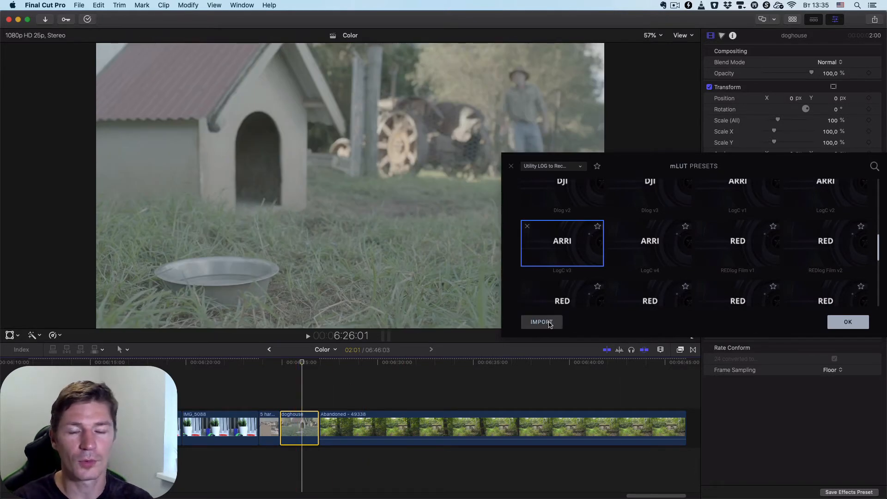
left_click(511, 166)
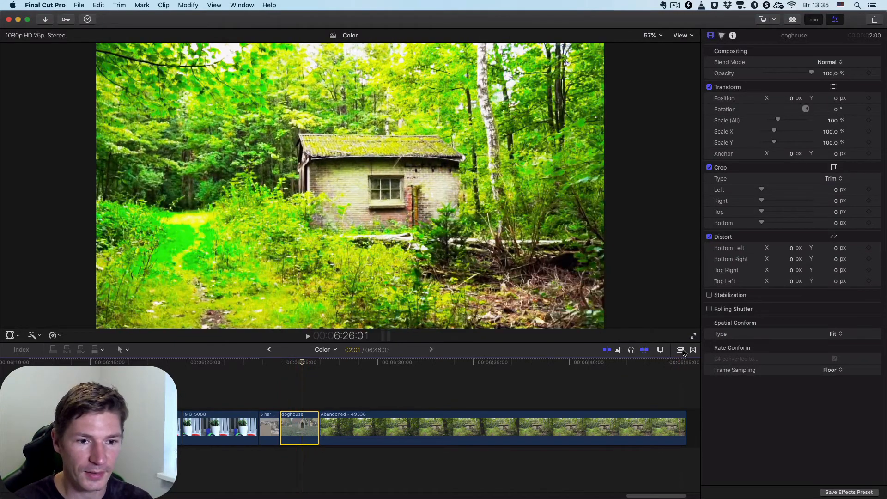
- Add the mLut effect to the doghouse clip and apply the ARRI LogC v3 preset from Utility LOG to Rec709
left_click(680, 349)
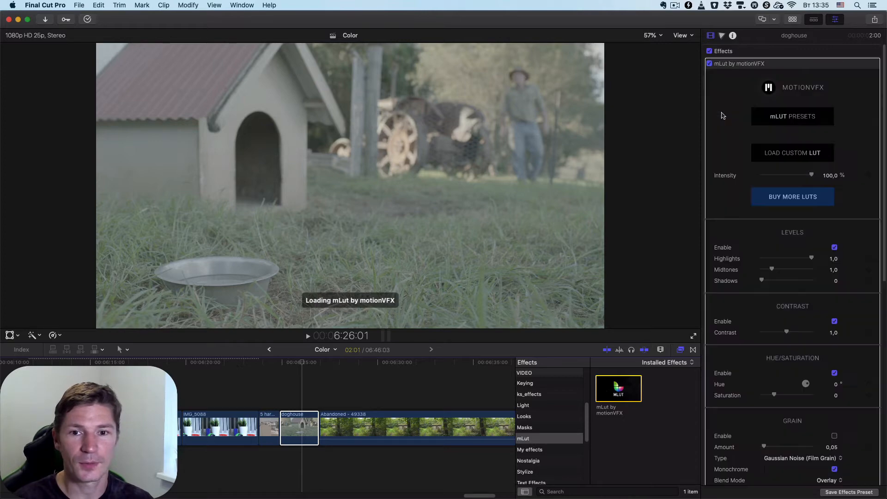
left_click(807, 119)
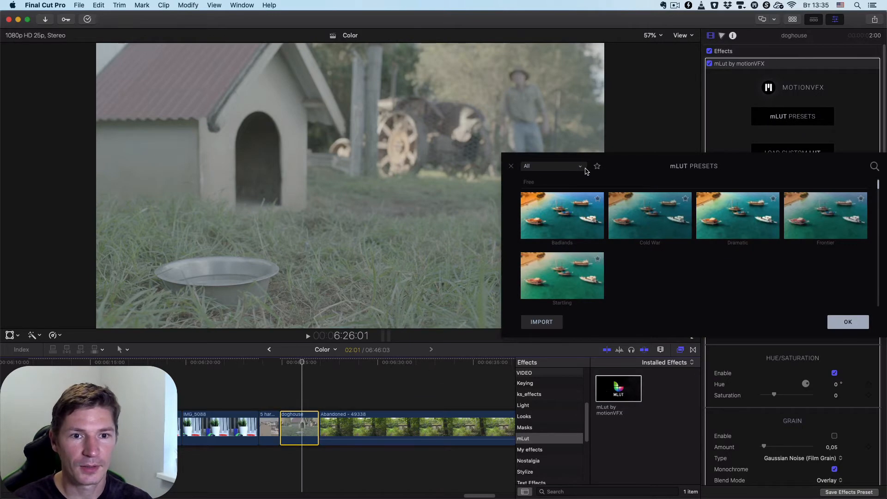
left_click(584, 168)
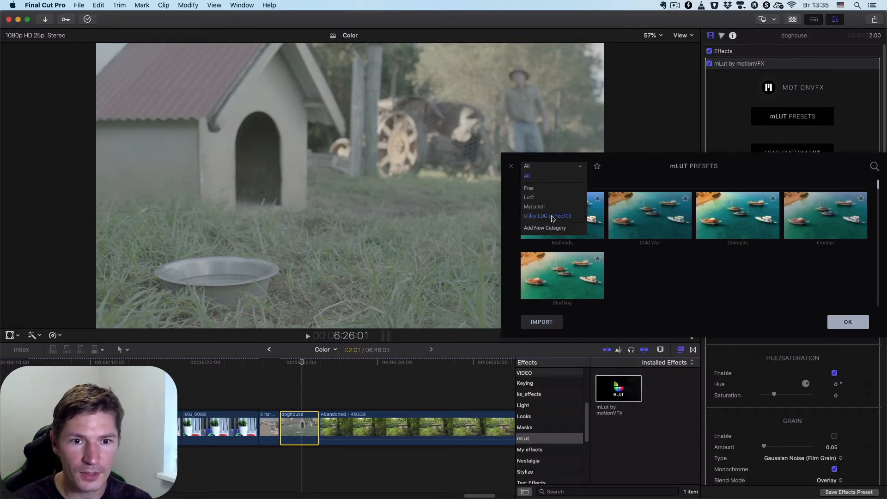
left_click(553, 216)
scroll(665, 278, "down", 5)
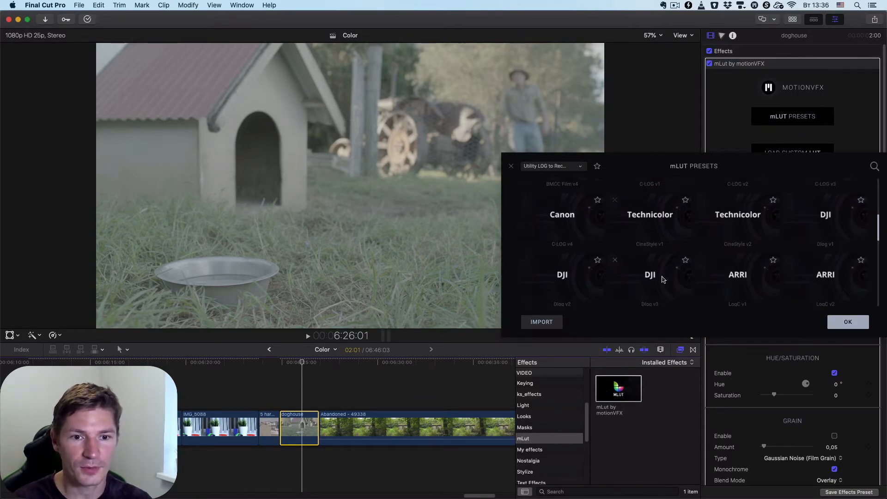
scroll(663, 279, "down", 4)
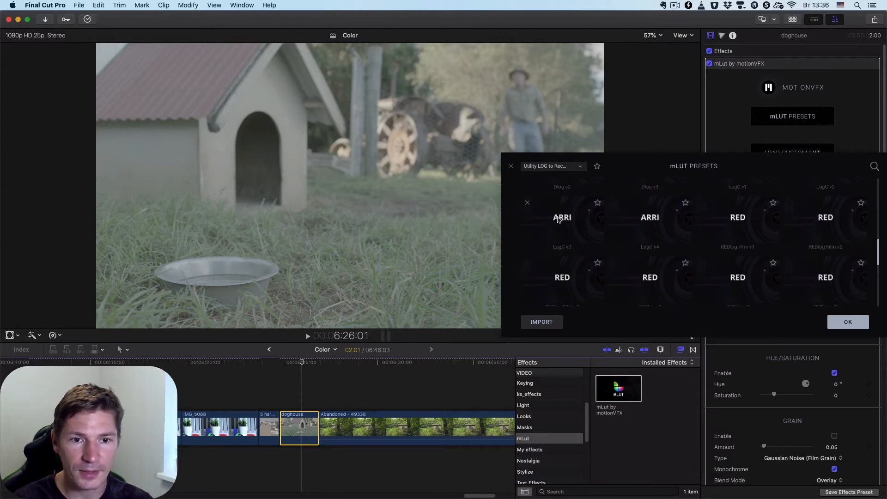
left_click(559, 220)
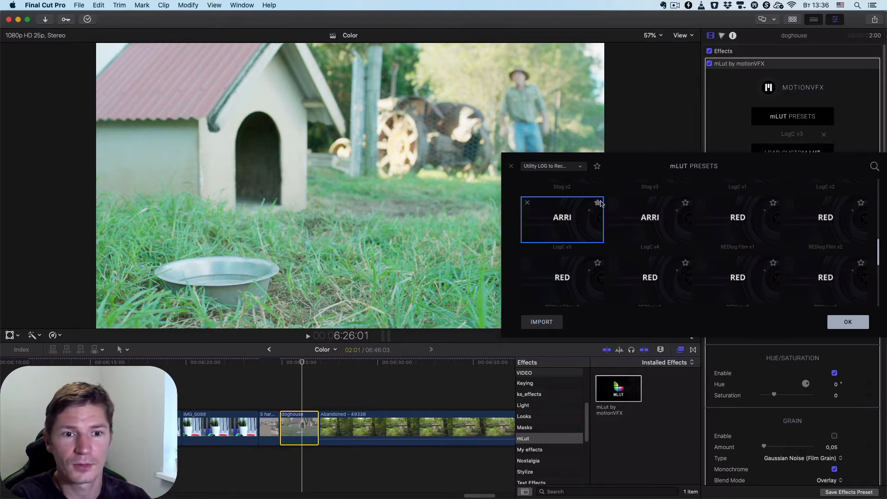
- Mark the ARRI LogC v3 preset as a favorite and apply the RED REDlog v2 preset to the doghouse clip
left_click(599, 203)
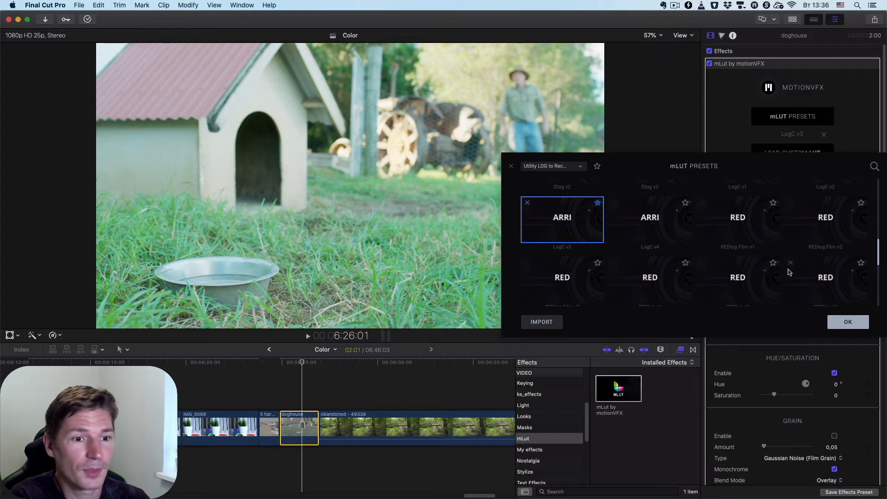
left_click(738, 278)
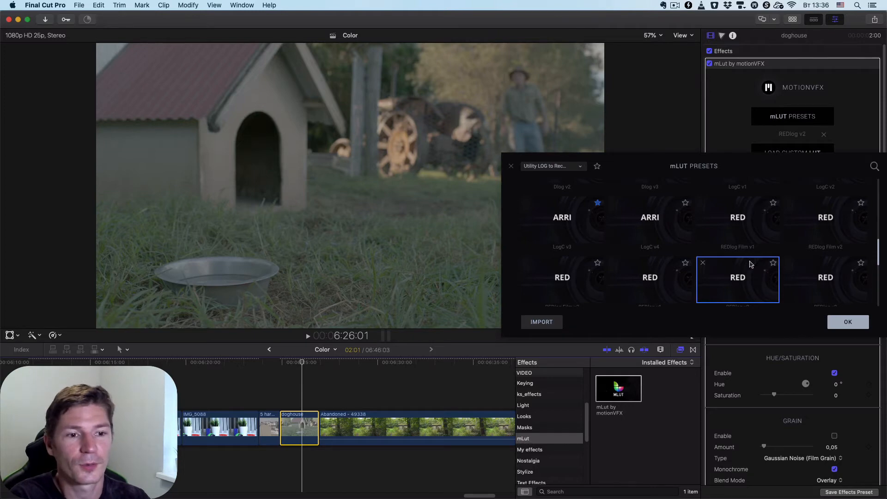
- Mark the RED REDlog v2 preset as a favorite and limit the preset list to favorites only
left_click(773, 263)
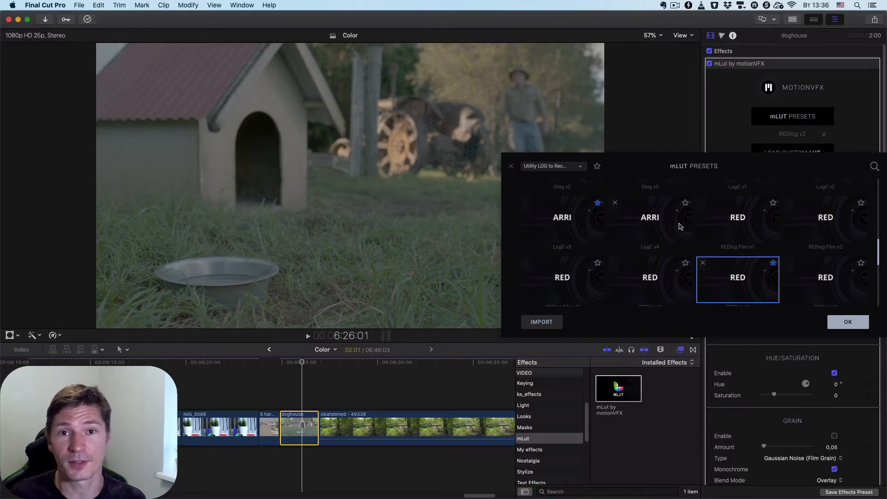
left_click(596, 168)
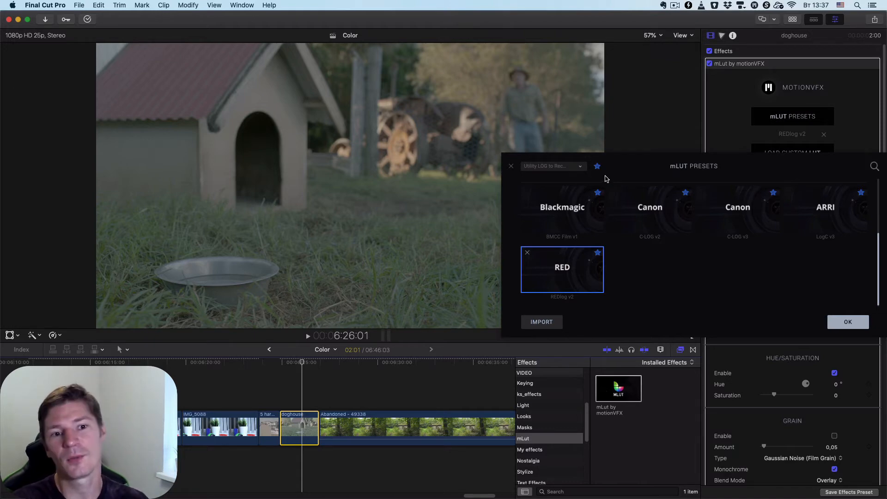
- Import the LUT files PB_Everest.CUBE through PB_Oslo.CUBE from the Luts3 folder inside Downloads > Luts
left_click(536, 323)
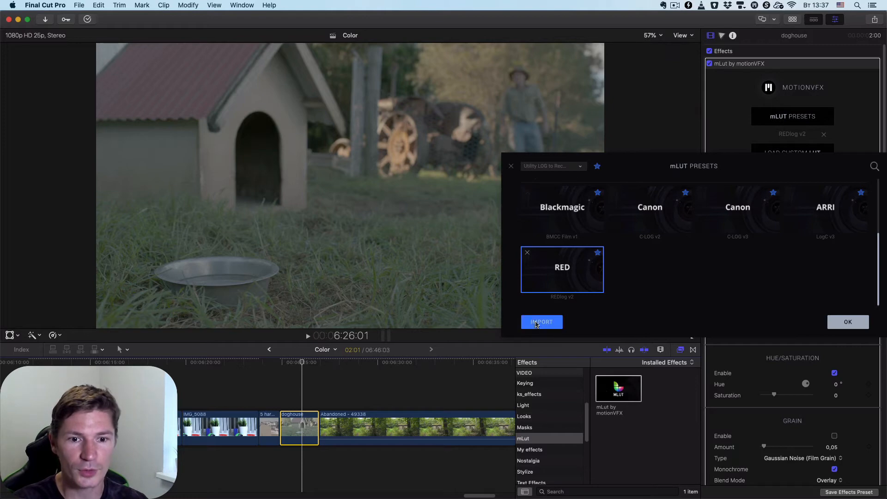
left_click(536, 323)
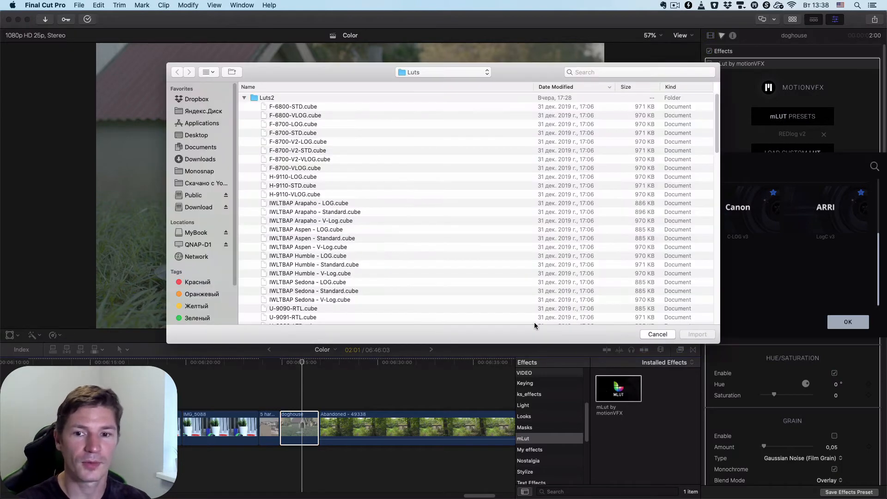
left_click(414, 221)
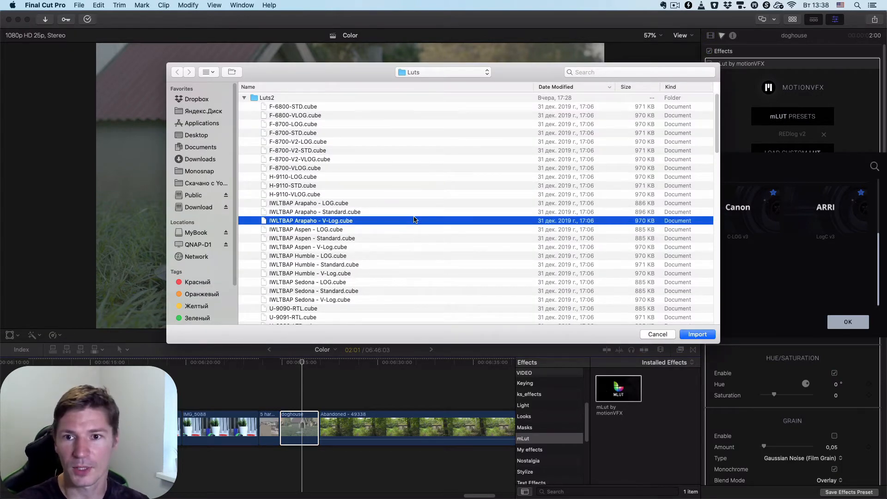
left_click(200, 159)
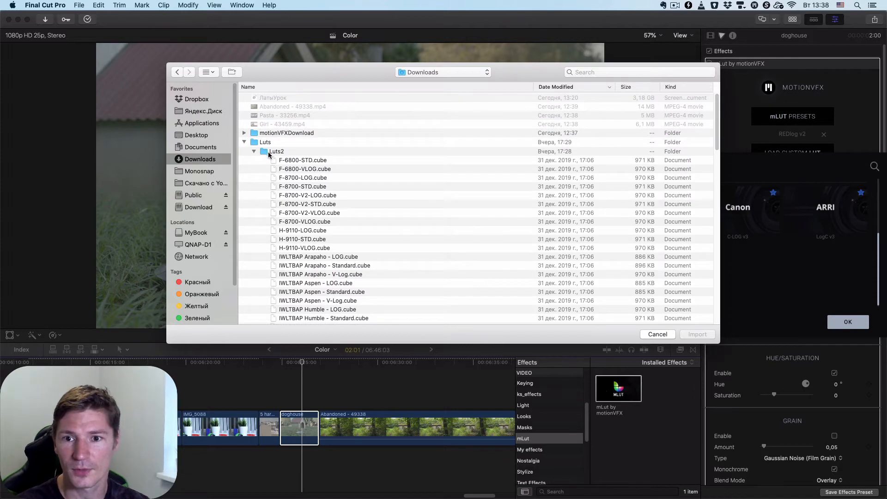
left_click(269, 153)
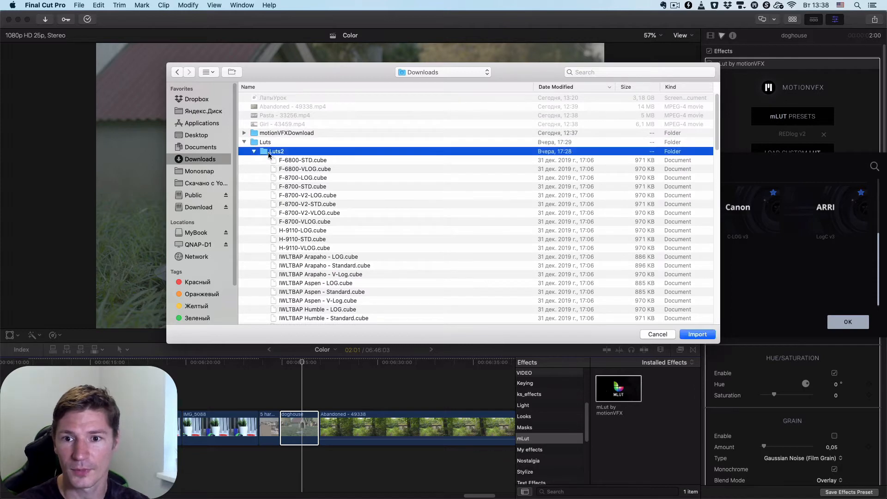
scroll(265, 162, "down", 2)
left_click(253, 112)
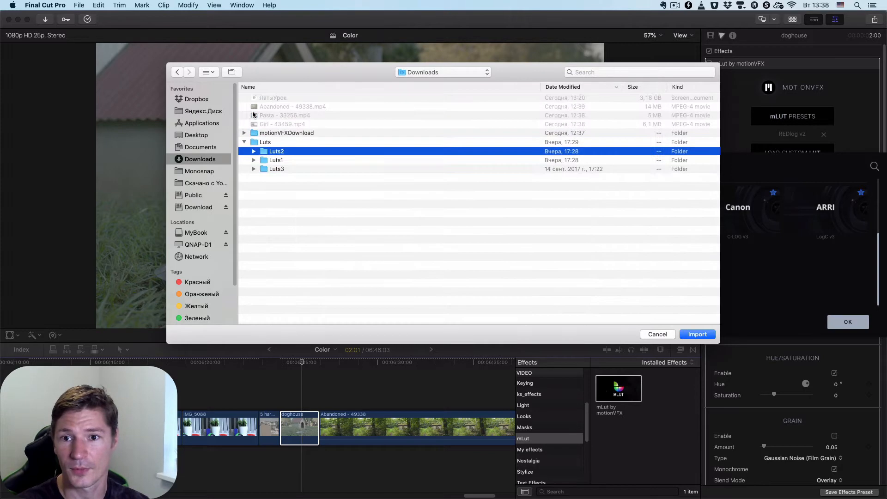
left_click(253, 169)
left_click(293, 179)
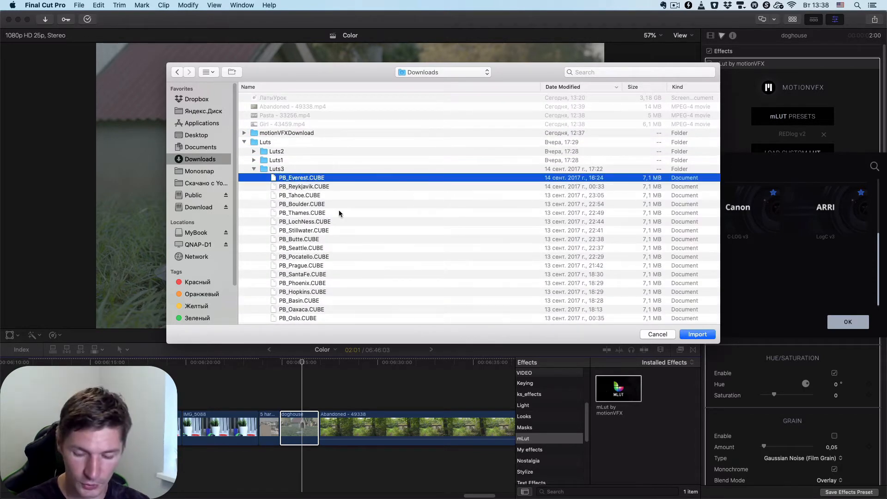
left_click(308, 317, "shift")
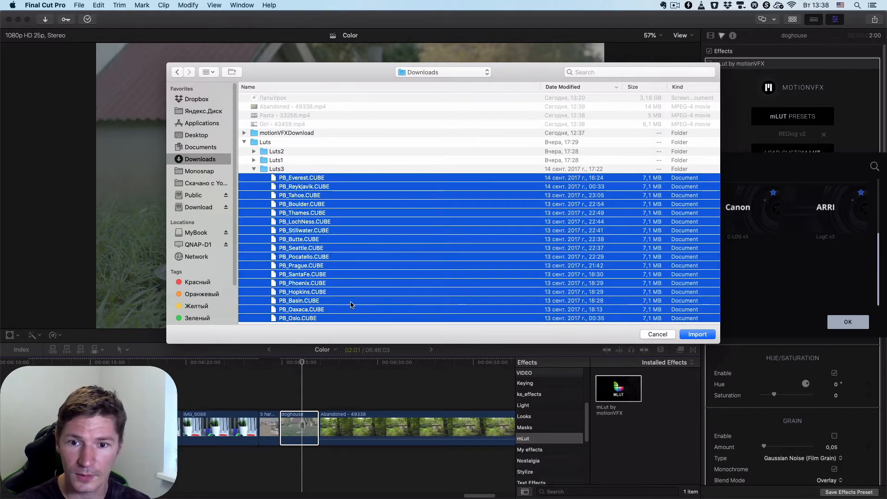
left_click(694, 335)
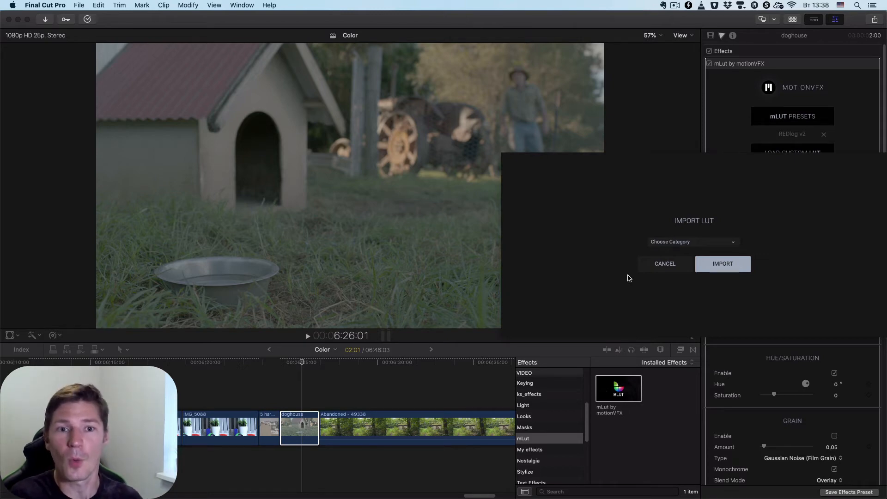
- Create a new category named Luts3 for the imported LUTs and complete the import into it
left_click(732, 243)
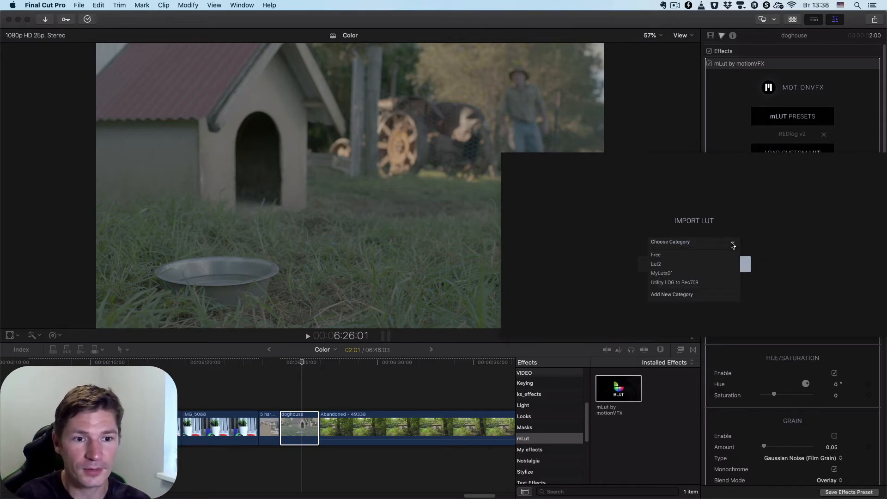
left_click(683, 295)
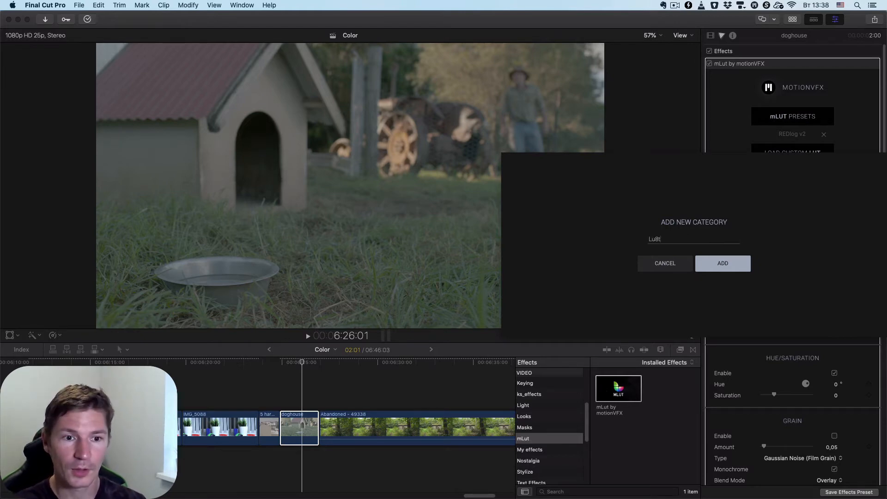
type("s3")
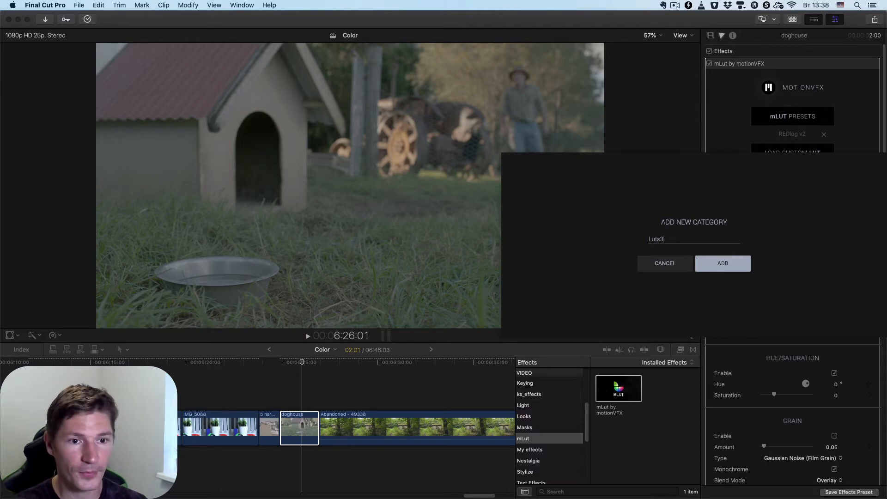
left_click(737, 267)
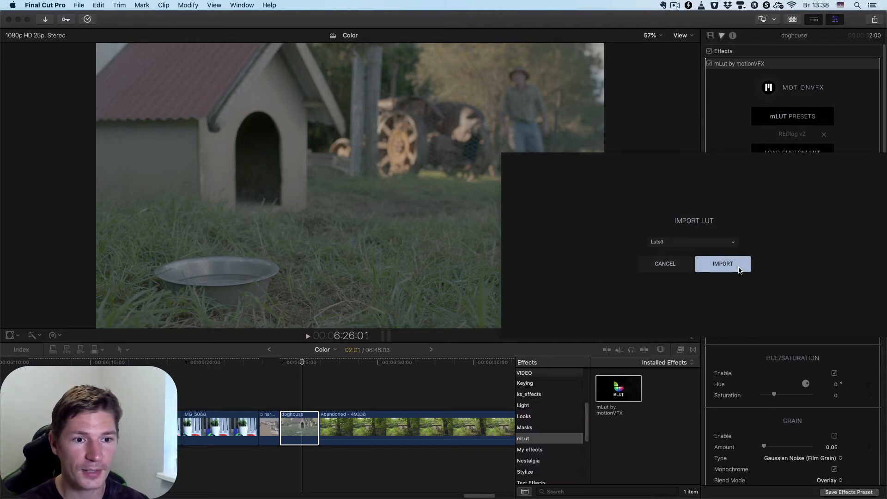
left_click(737, 267)
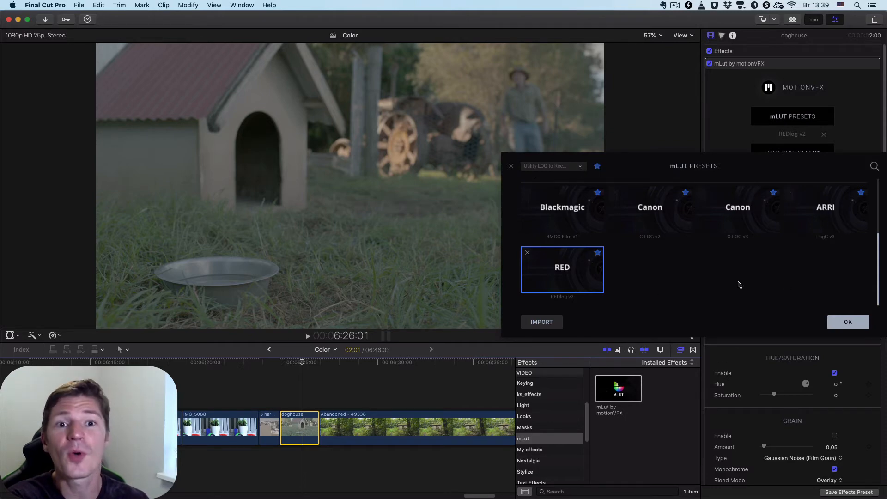
- Turn off the favorites filter and browse the imported LUT presets in the Luts3 category
left_click(598, 167)
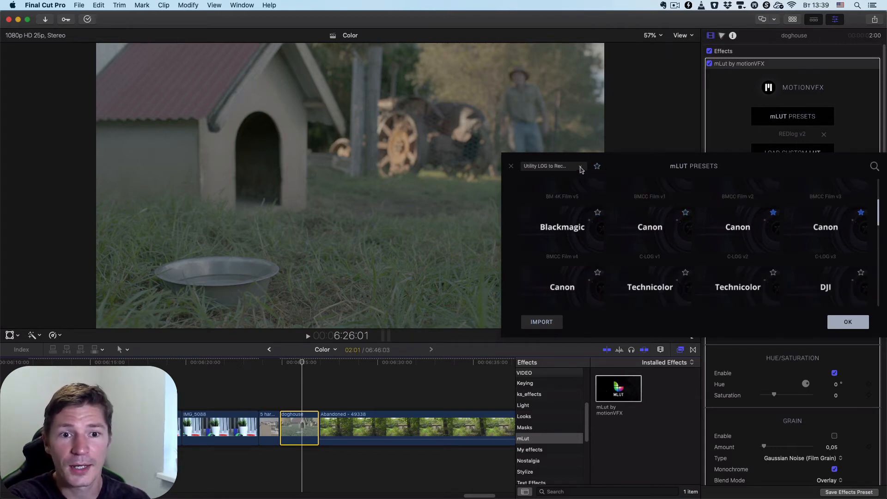
left_click(580, 167)
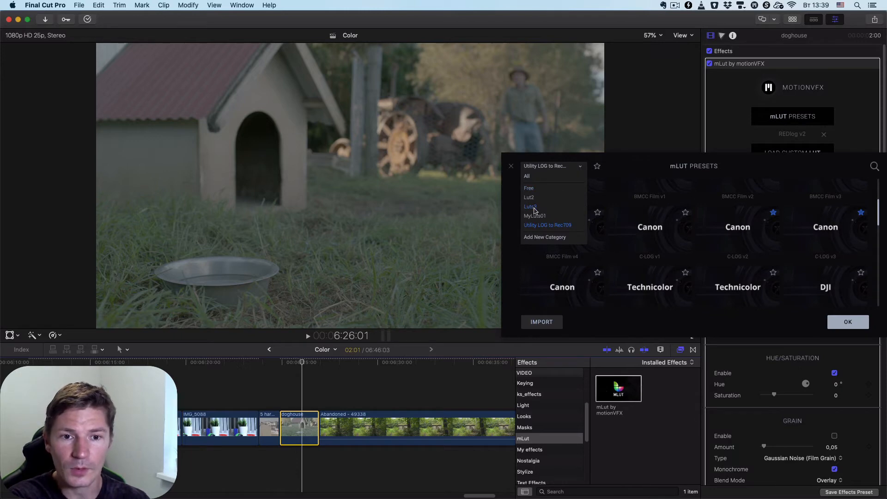
left_click(534, 206)
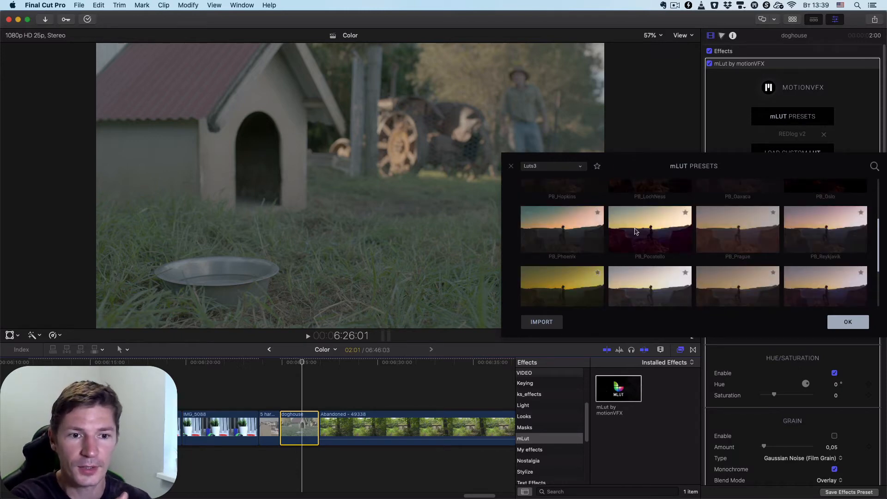
scroll(634, 232, "down", 2)
scroll(637, 229, "down", 2)
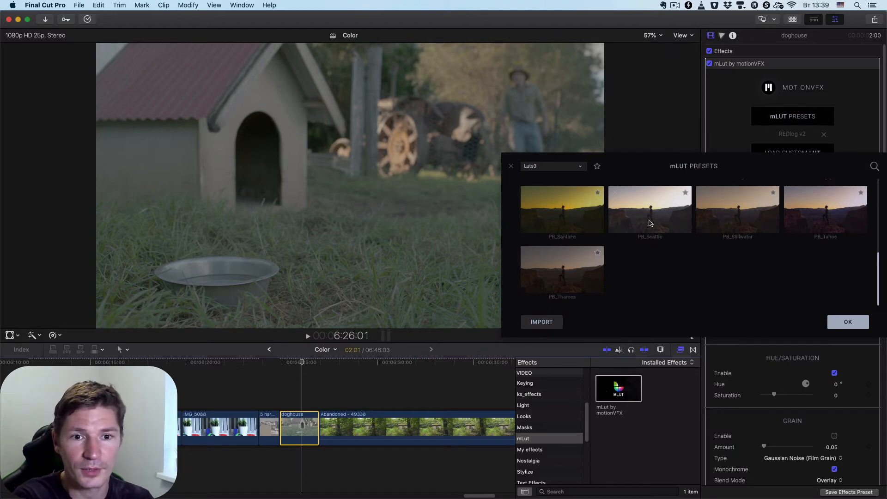
- Try the PB_Seattle and PB_Stillwater presets on the doghouse clip, settle on PB_Tahoe, and close the presets window
left_click(649, 223)
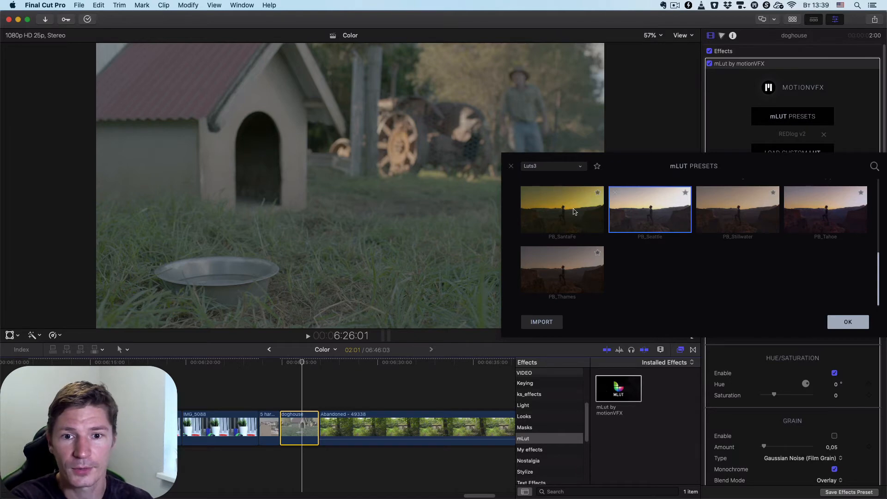
left_click(720, 226)
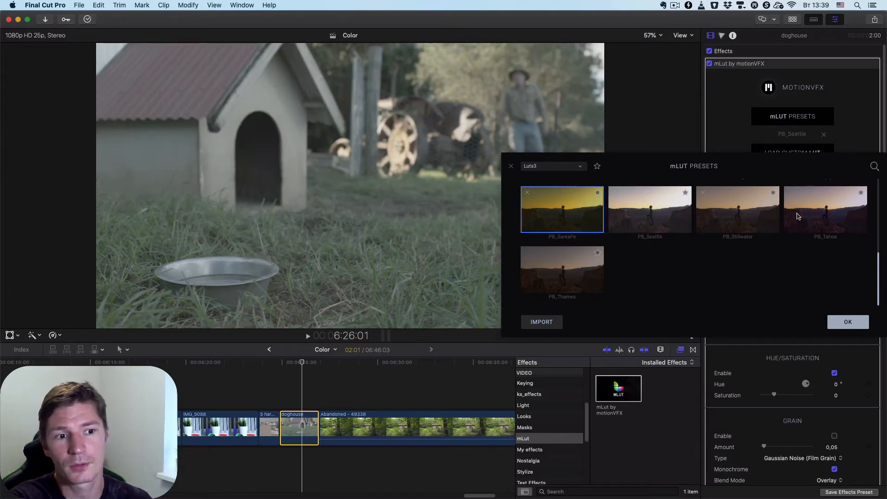
left_click(818, 218)
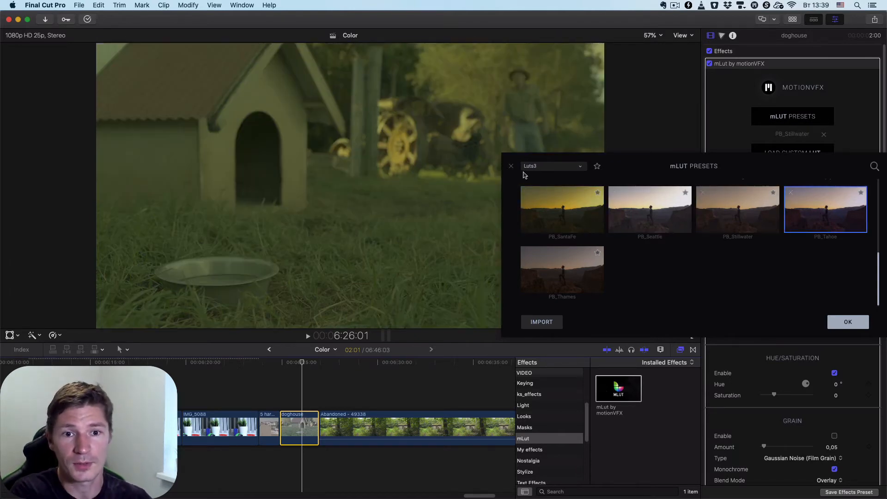
left_click(512, 167)
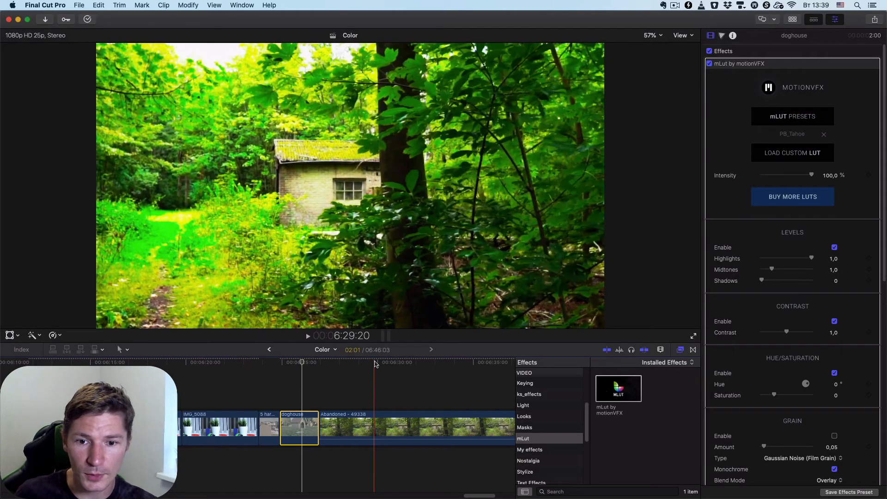
- Select the Abandoned - 49338 clip in the timeline and remove the LogC v3 preset from its mLut effect
left_click(374, 384)
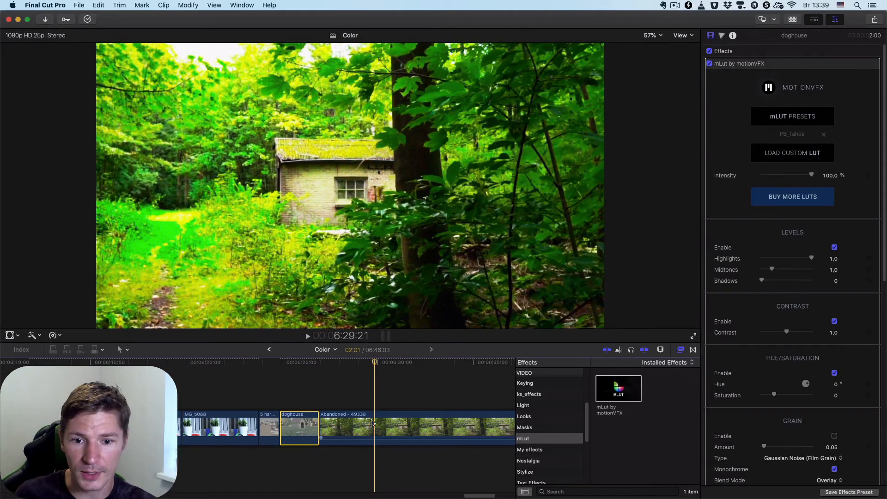
left_click(373, 419)
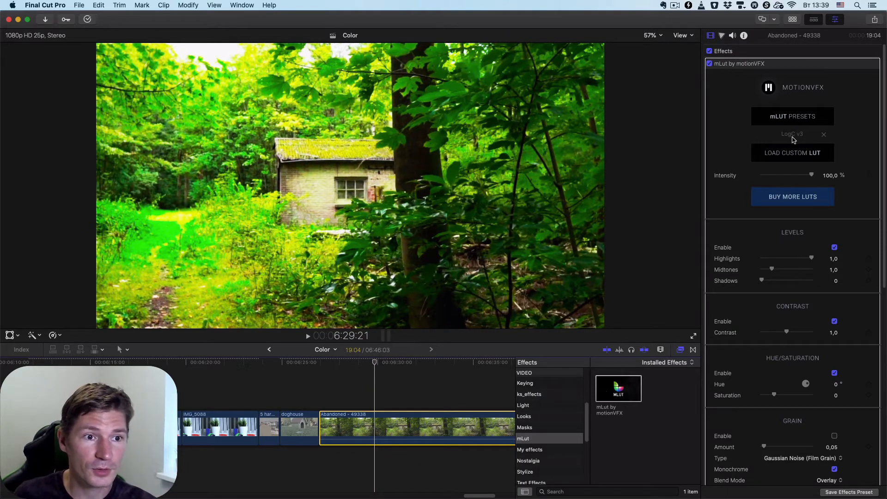
left_click(824, 135)
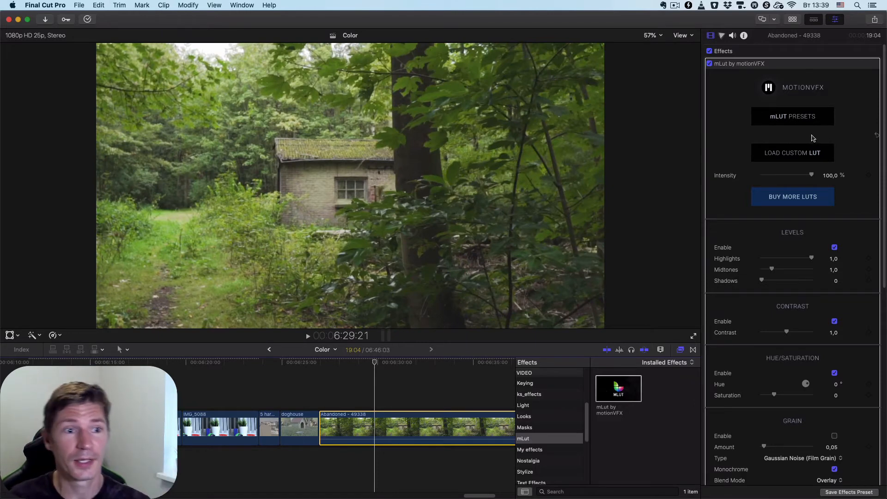
- Open the Lut2 preset category for the Abandoned clip and try the IWLTBAP Humble - Standard and Humble - LOG presets
left_click(810, 119)
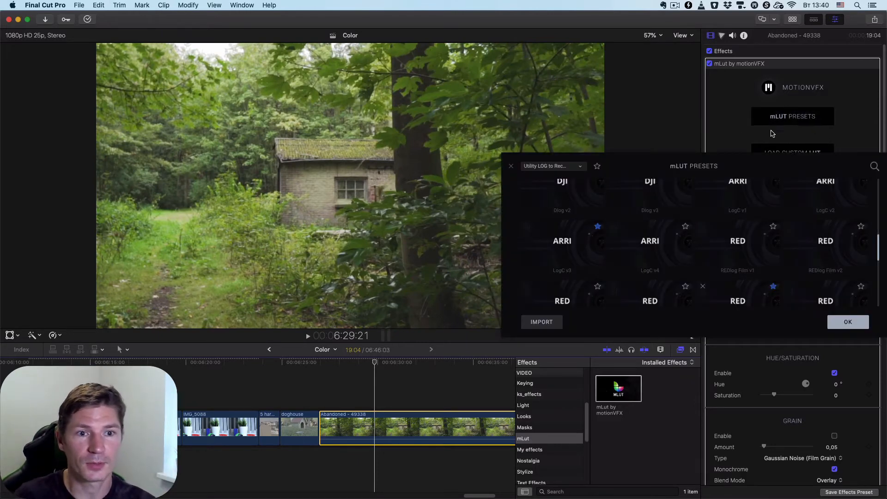
left_click(580, 166)
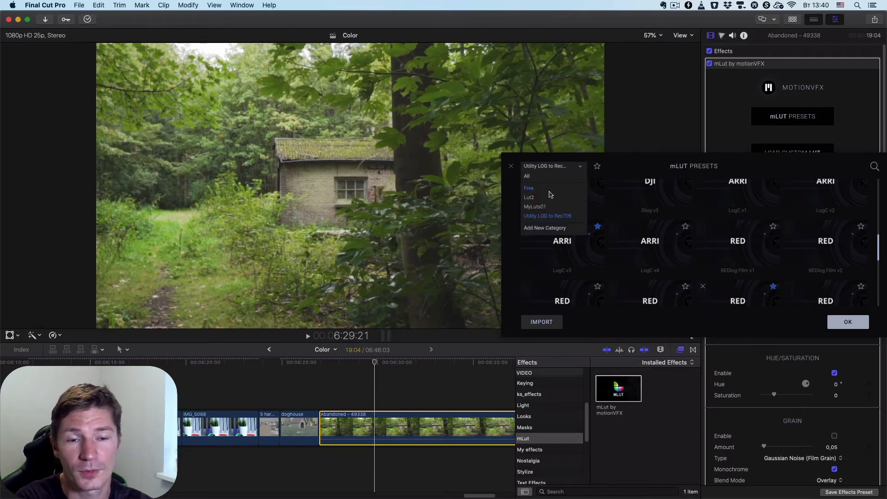
left_click(544, 198)
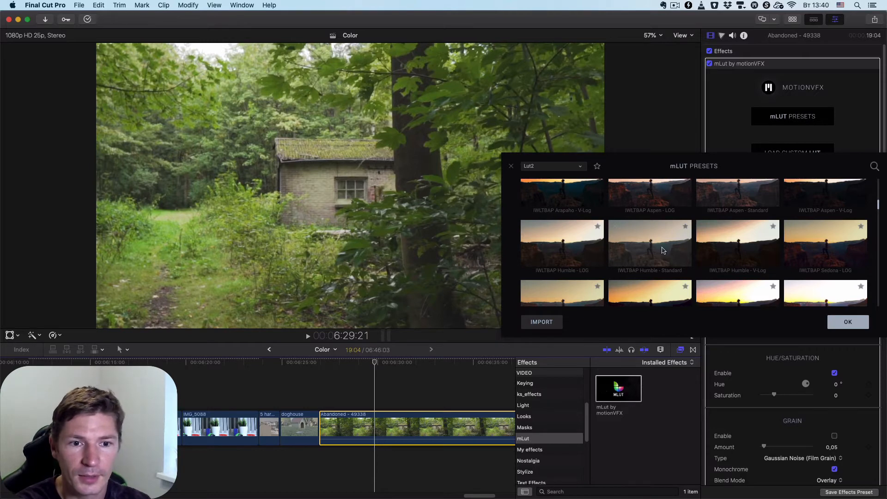
left_click(651, 246)
left_click(578, 259)
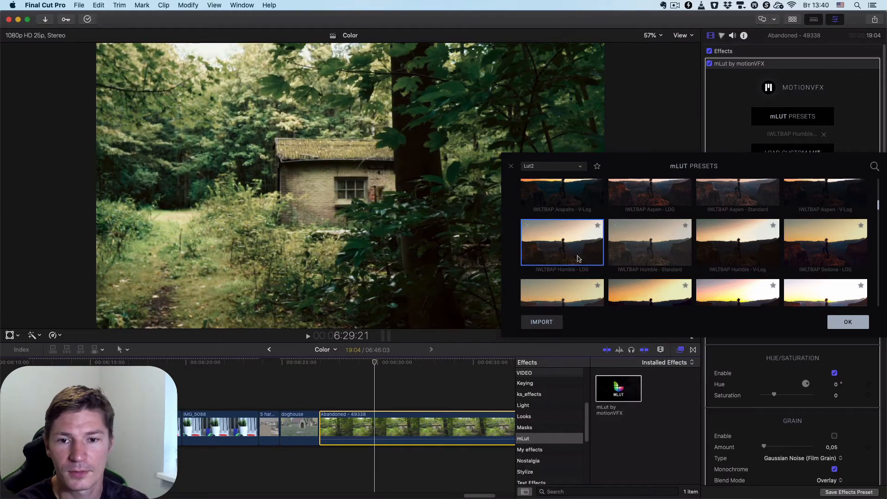
- Compare the IWLTBAP Sedona - V-Log and Sedona - Standard presets on the Abandoned clip, ending on Sedona - Standard
scroll(579, 259, "down", 1)
left_click(581, 280)
left_click(649, 291)
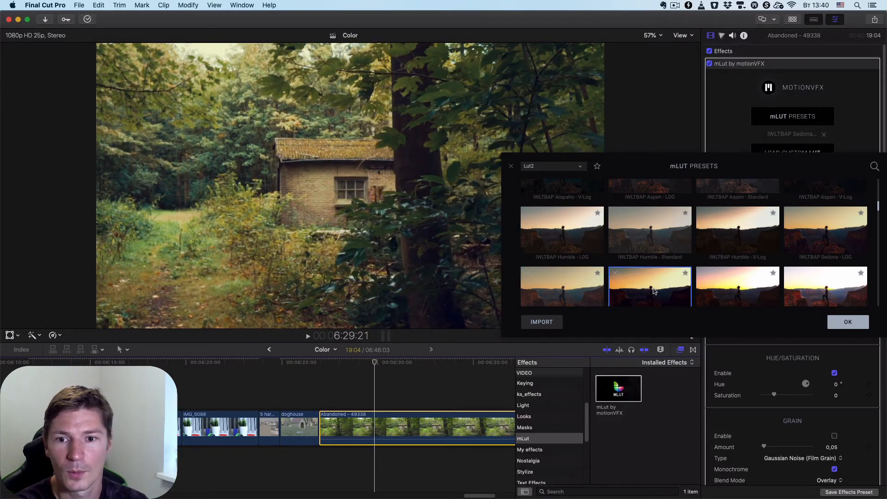
left_click(573, 289)
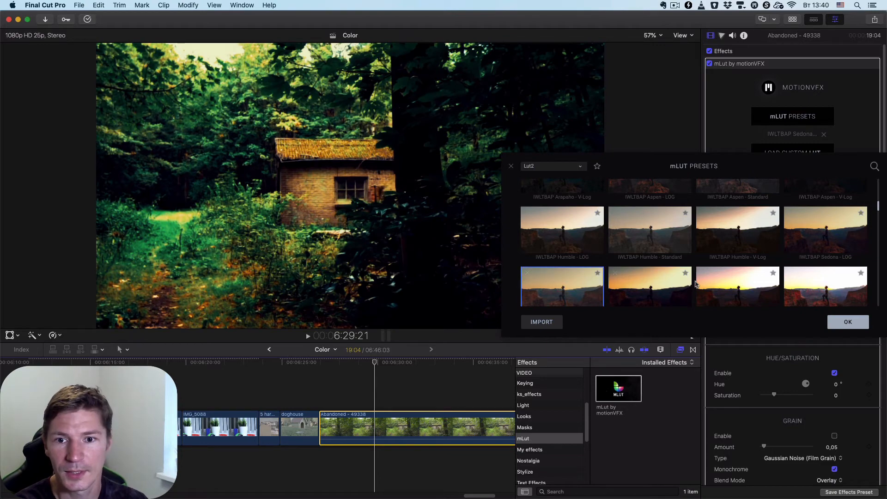
- Try the Mavic Pro D-Log to sRGB preset on the Abandoned clip, followed by the U-9090-RTL preset
scroll(707, 274, "down", 1)
scroll(707, 274, "down", 1)
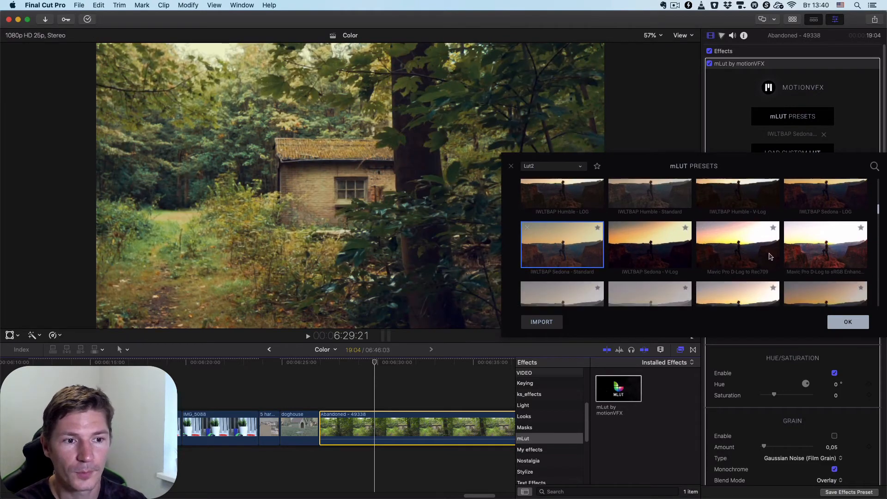
left_click(825, 210)
left_click(545, 271)
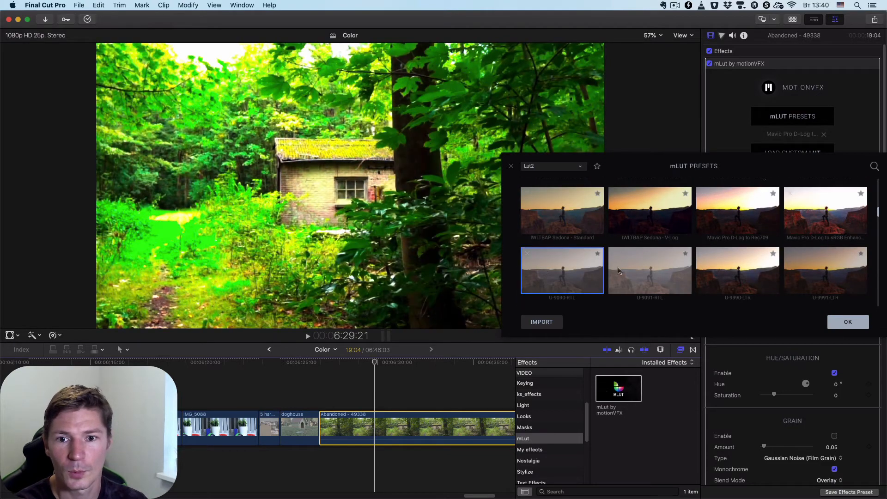
- Try the U-9091-RTL, U-9990-LTR and U-9991-LTR presets on the Abandoned clip
left_click(649, 272)
left_click(718, 272)
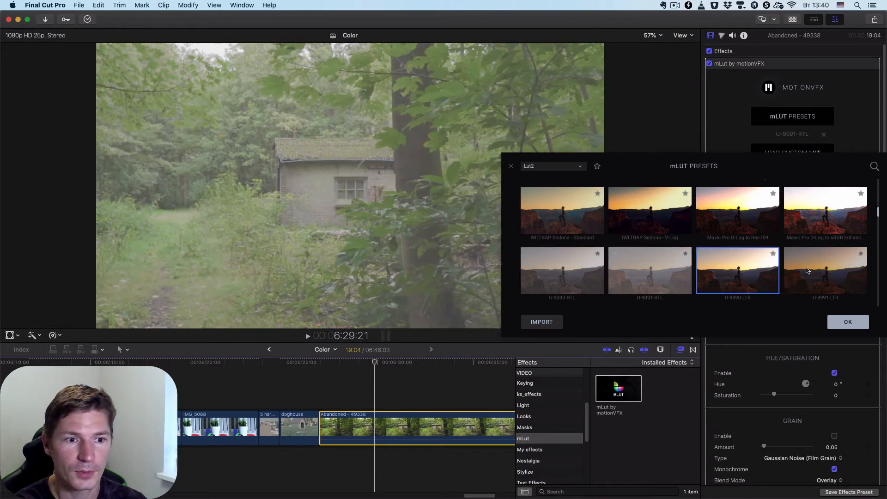
left_click(822, 270)
- Try the U-9992-LTR, U-9993-LTR, U-9994-LTR and U-9995-LTR presets on the Abandoned clip
scroll(709, 251, "down", 1)
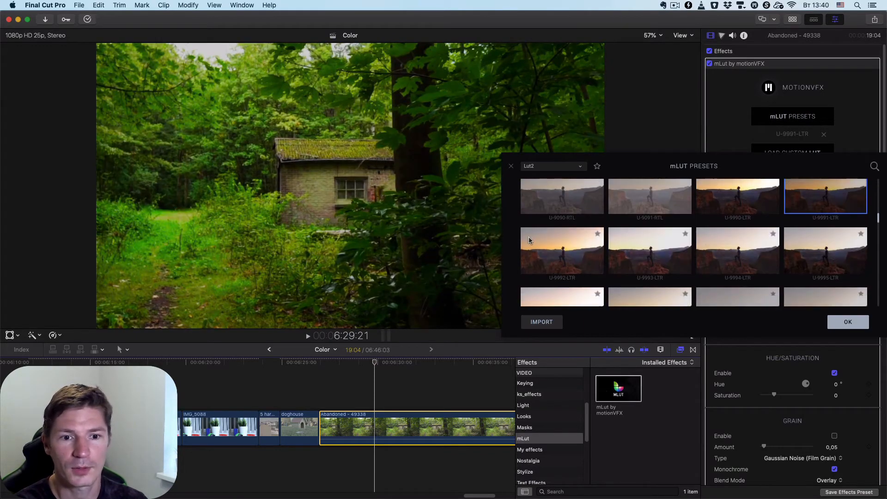
left_click(560, 259)
left_click(641, 258)
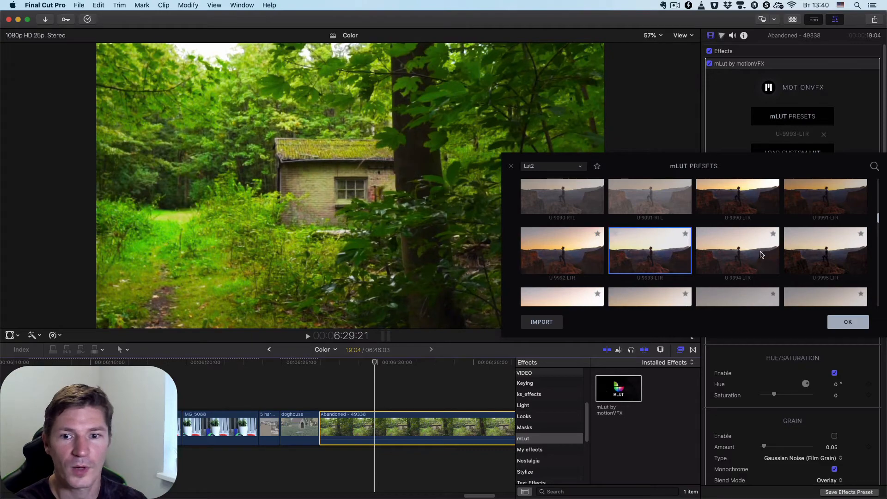
left_click(740, 256)
left_click(826, 257)
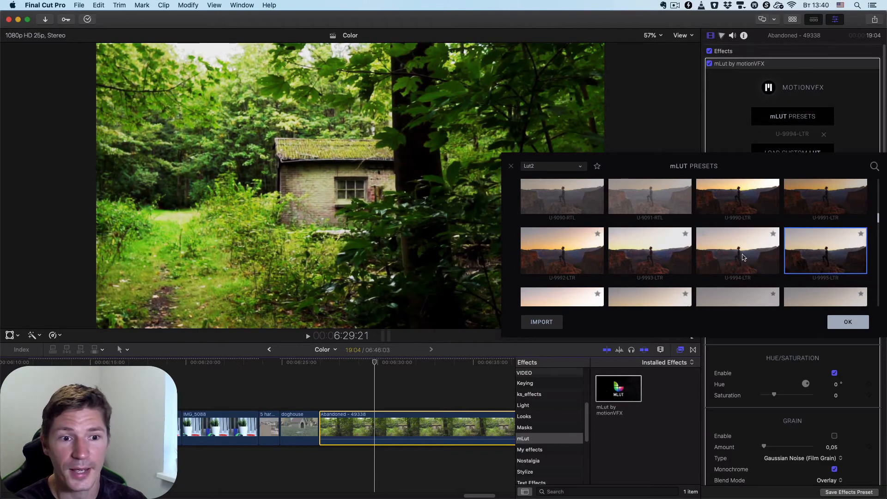
- Try the U-9996-LTR, U-9997-LTR, U-9998-RTL and U-9999-RTL presets on the Abandoned clip
scroll(739, 259, "down", 1)
left_click(547, 270)
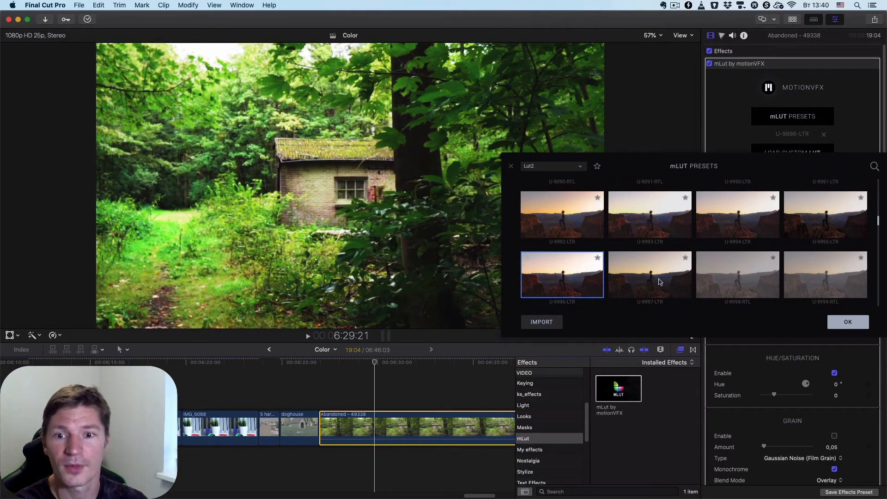
left_click(659, 281)
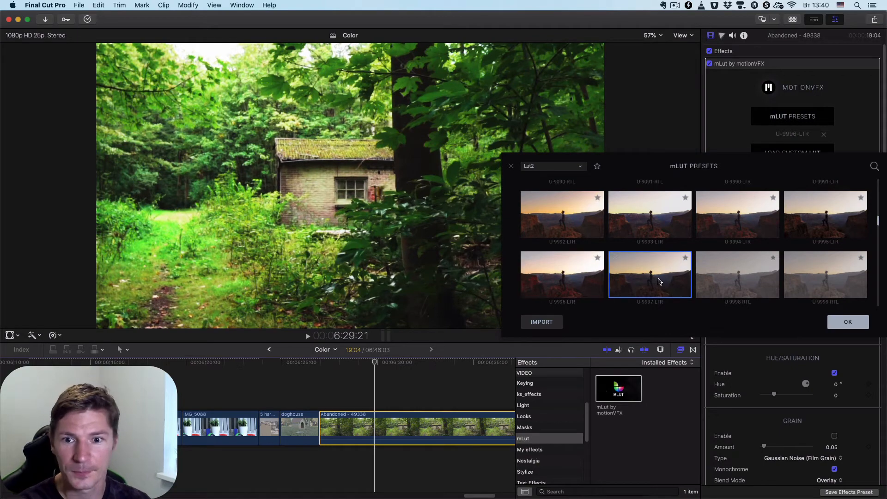
left_click(739, 277)
left_click(814, 274)
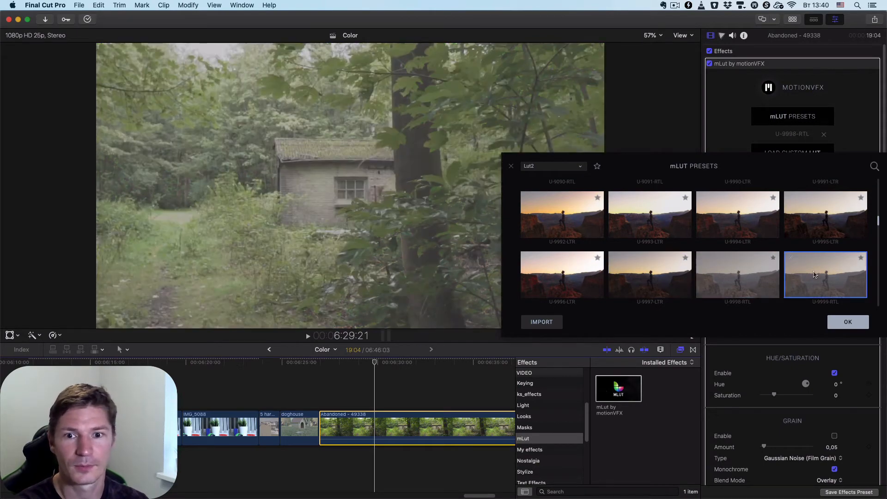
- Try the U-ALEXA-LOG-C presets V1 to V5 and the U-BMDFILM-4K-ALEXA-LOG-C preset on the Abandoned clip
scroll(687, 243, "down", 1)
scroll(654, 276, "down", 1)
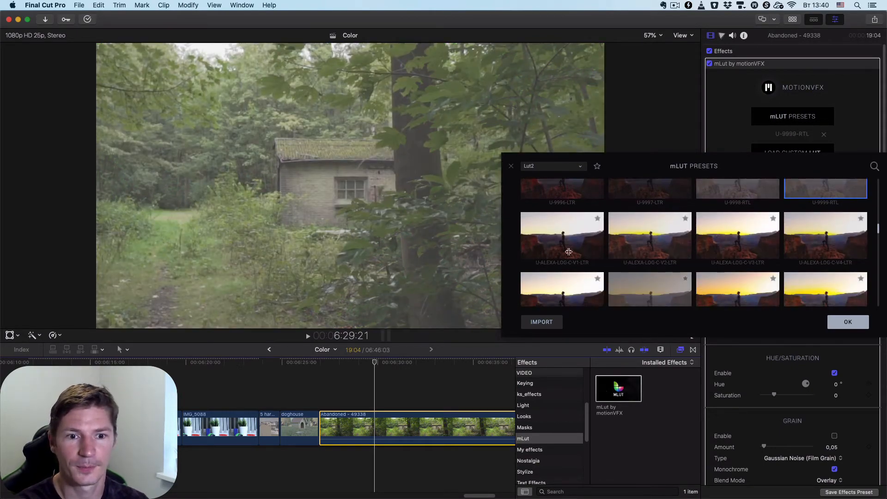
left_click(573, 249)
left_click(640, 252)
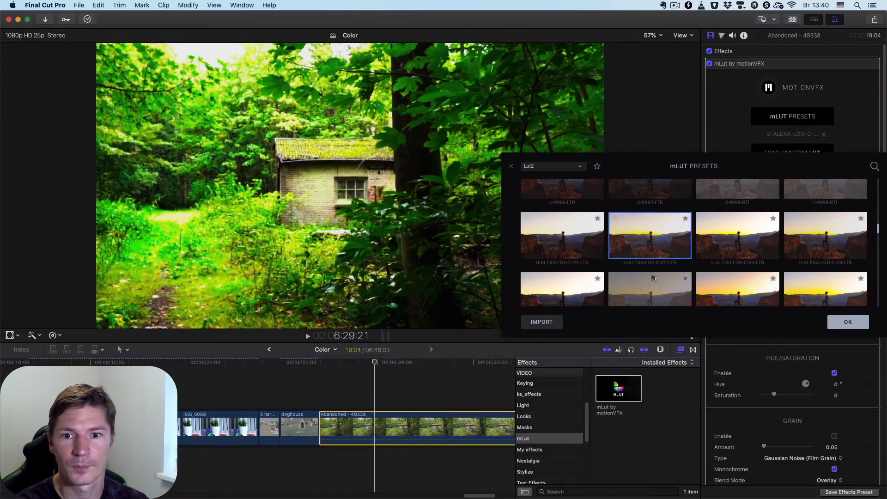
left_click(656, 283)
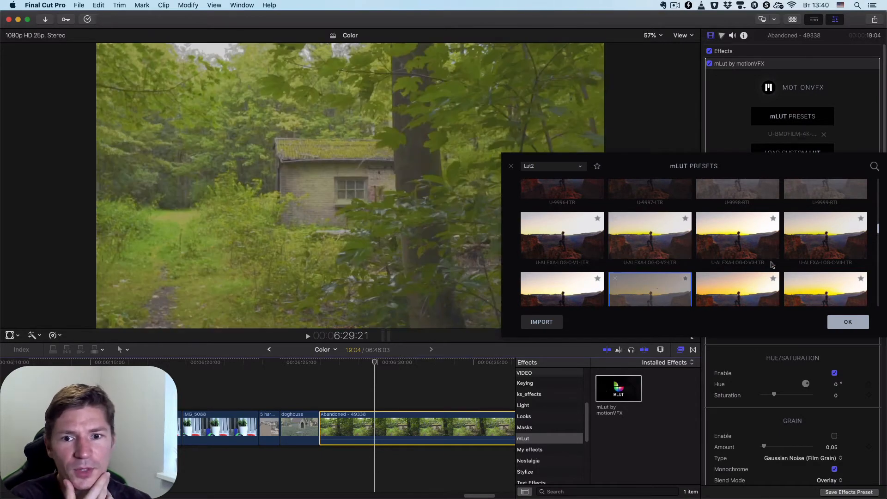
left_click(771, 255)
left_click(839, 250)
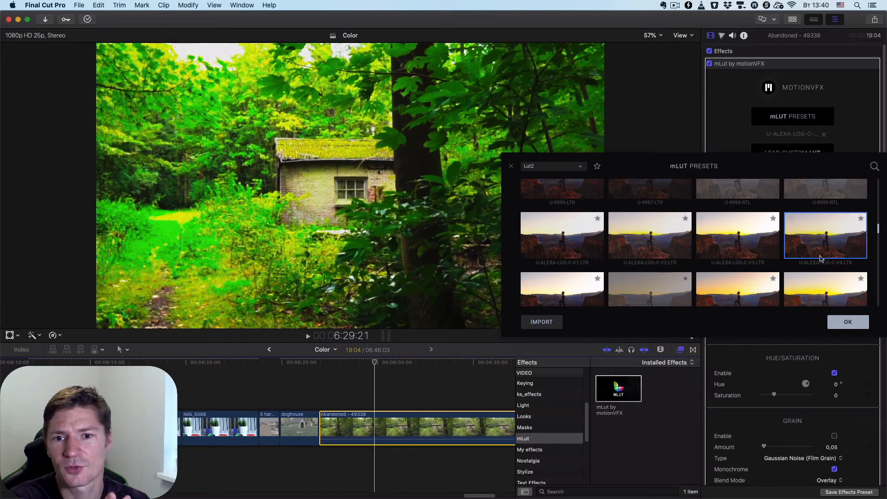
left_click(589, 292)
- Compare the U-BMDFILM-BMPC V1 and V2 presets with U-BMDFILM-BMPCC V1 and V2 on the Abandoned clip
scroll(668, 252, "down", 5)
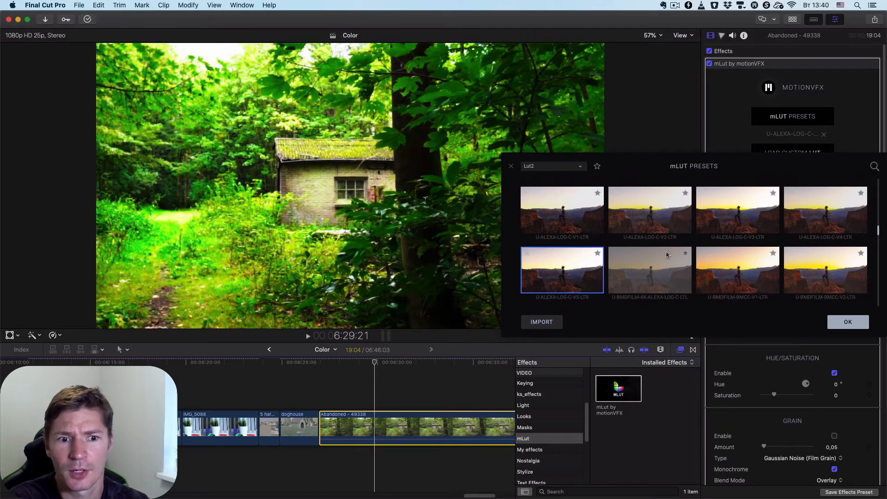
left_click(568, 245)
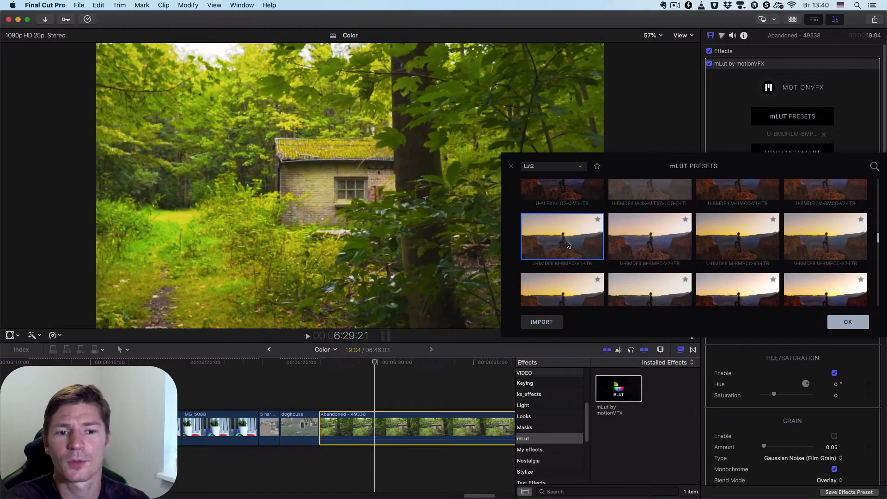
left_click(624, 241)
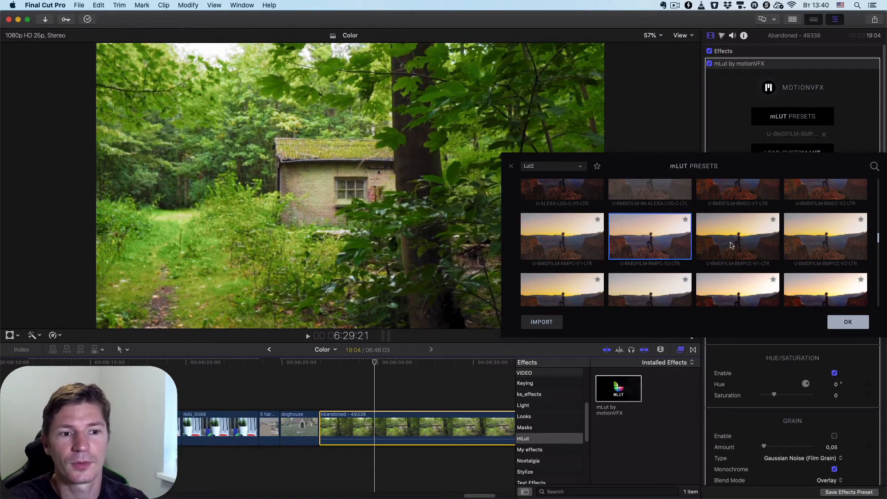
left_click(730, 246)
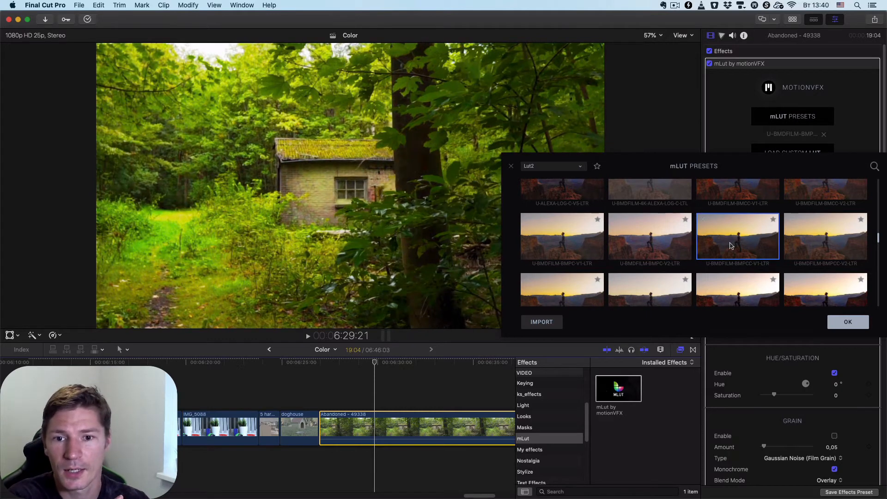
left_click(826, 243)
- Try the U-BMDFILM presets BMPCC-V3, BMPCC4K-V1, URSA-46K-V1 and URSA-46K-V2 on the Abandoned clip
scroll(825, 243, "down", 2)
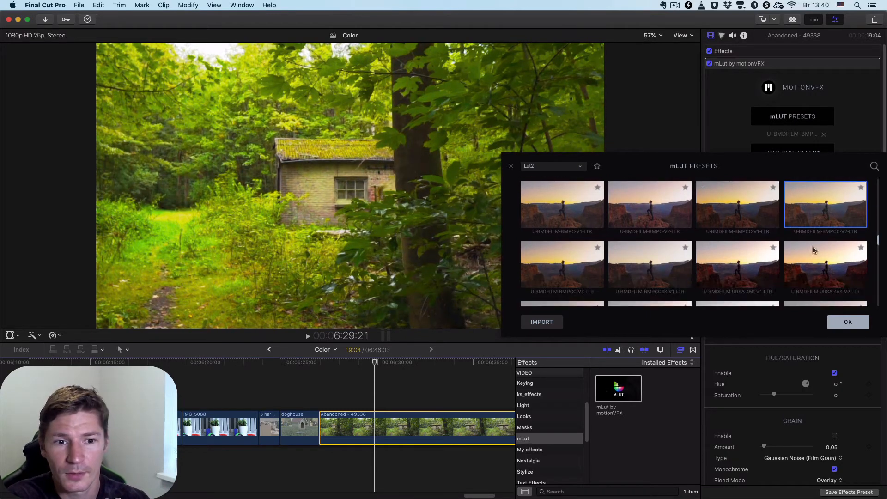
left_click(580, 266)
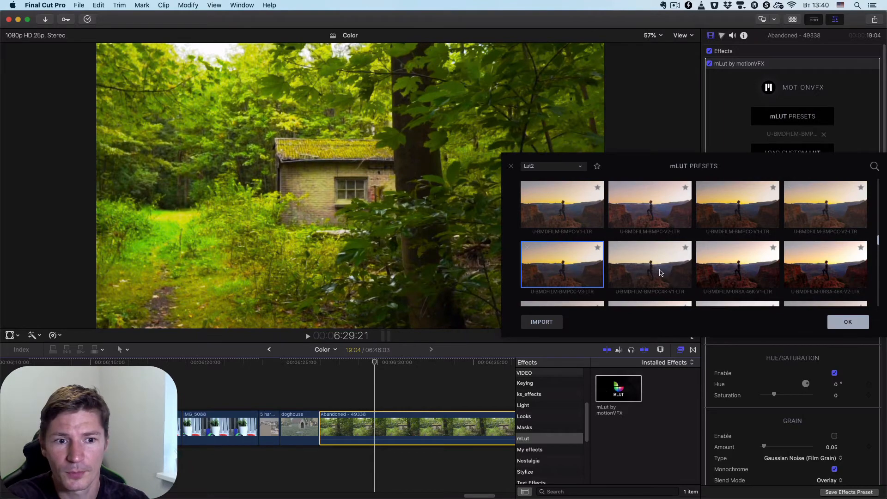
left_click(658, 273)
left_click(757, 277)
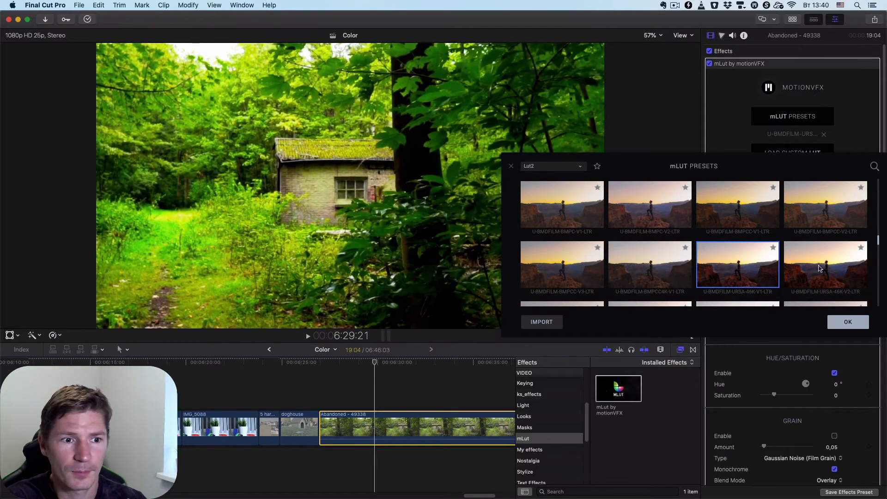
left_click(790, 274)
- Try the U-BMDFILM-URSA presets V1, V2 and V3 on the Abandoned clip
scroll(550, 231, "down", 4)
left_click(548, 230)
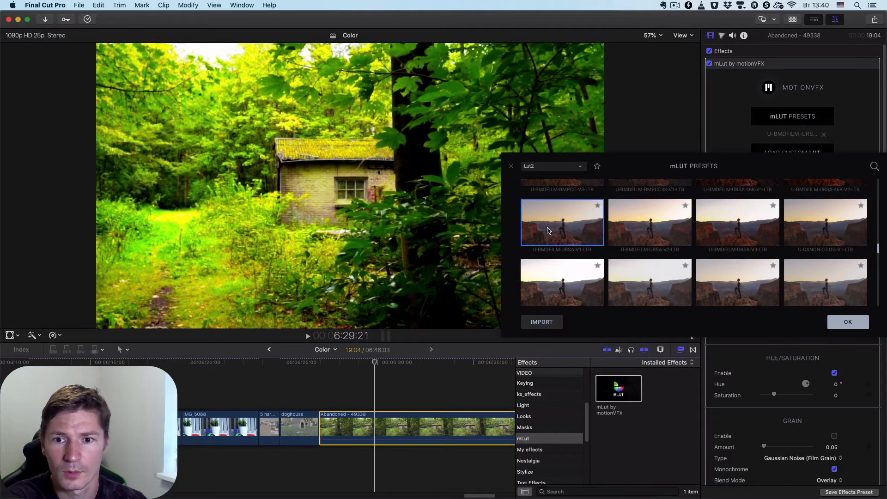
left_click(651, 231)
left_click(718, 239)
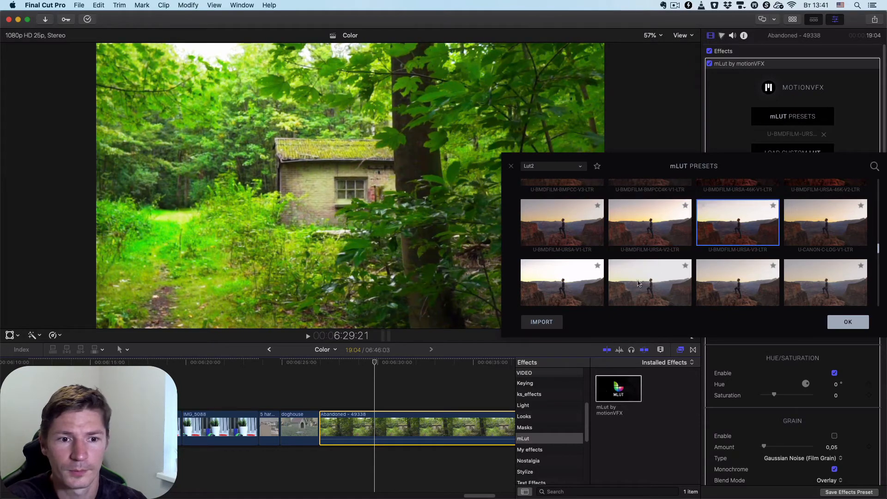
- Compare U-CANON-C-LOG presets between V2 and V5 on the Abandoned clip
left_click(640, 283)
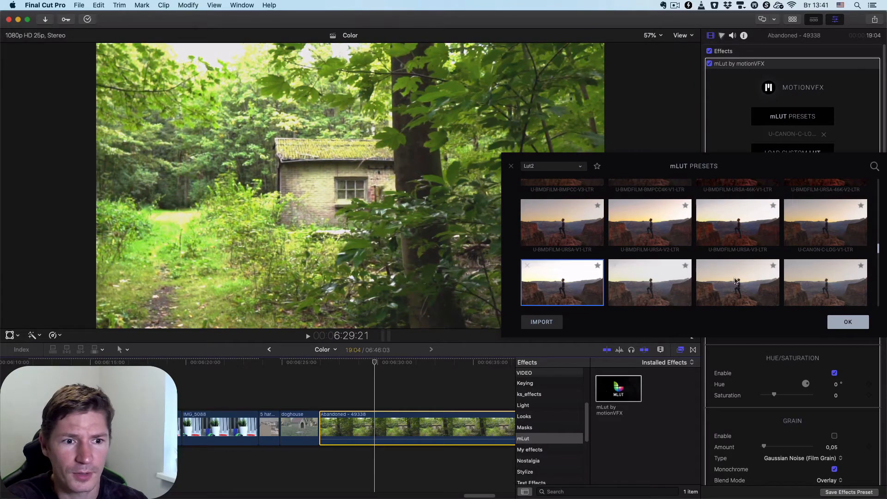
left_click(742, 278)
left_click(821, 280)
scroll(822, 278, "down", 2)
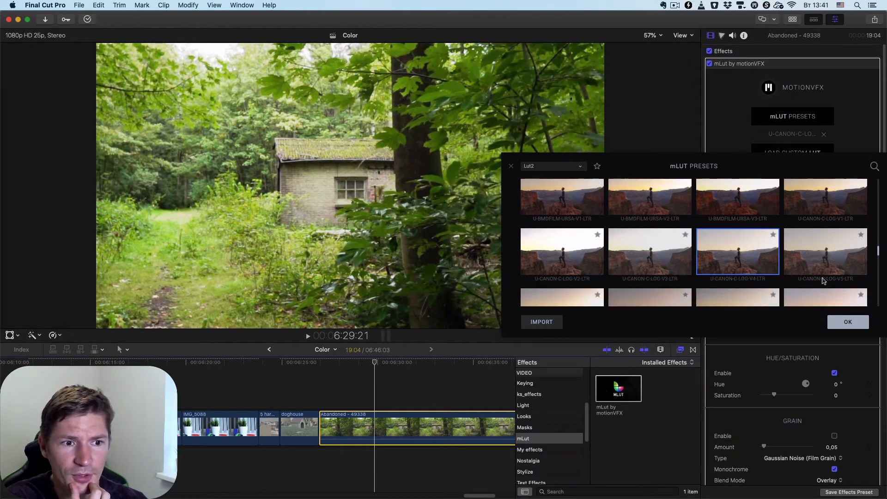
- Try the U-PANASONIC-V-LOG-HDR-LTR preset on the Abandoned clip and enlarge the mLUT Presets window to show more rows
scroll(822, 252, "down", 3)
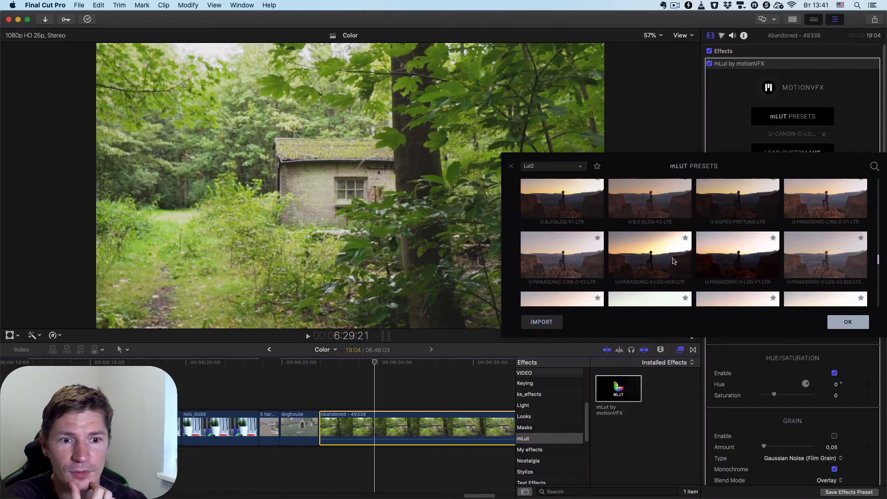
left_click(653, 250)
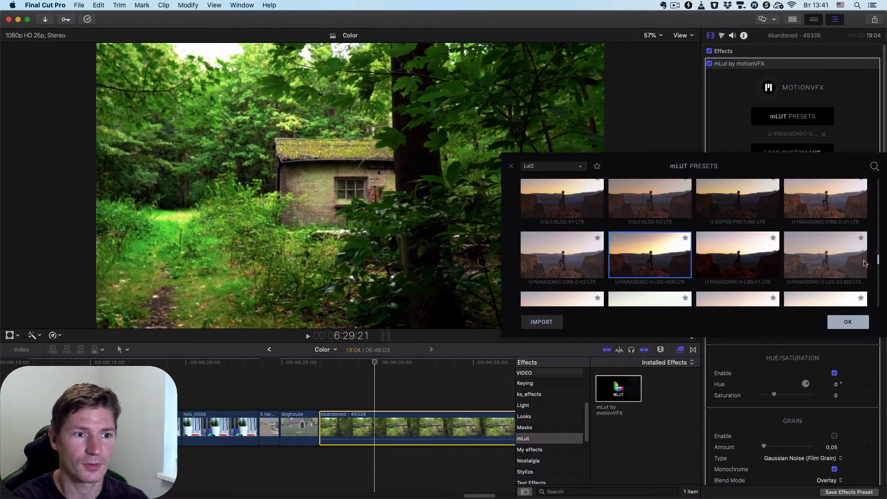
scroll(813, 272, "down", 3)
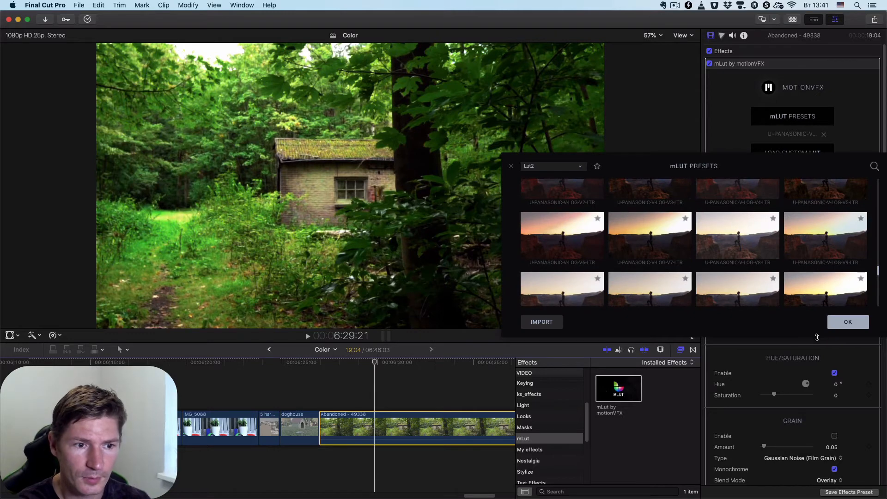
left_click(831, 323)
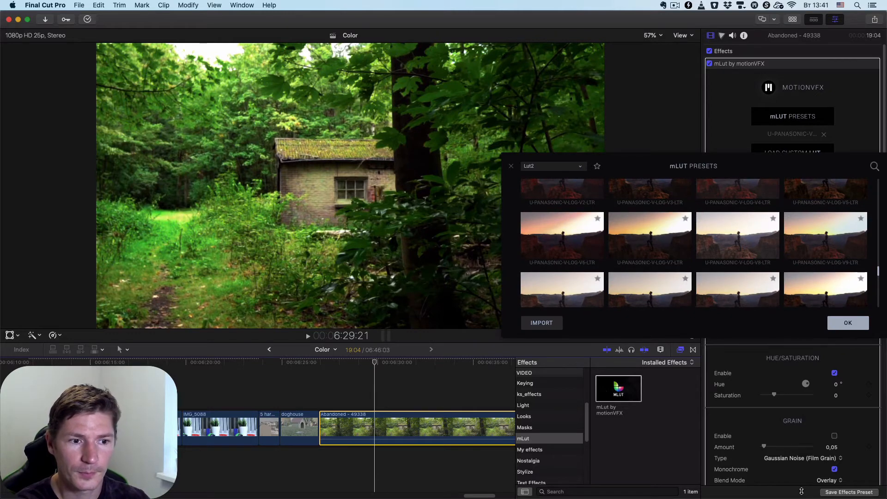
- Try the U-SONY-S-LOG3-V1-LTR, U-SONY-S-LOG2-V5-LTR and U-SONY-S-LOG3-V2-LTR presets on the Abandoned clip
left_click(668, 424)
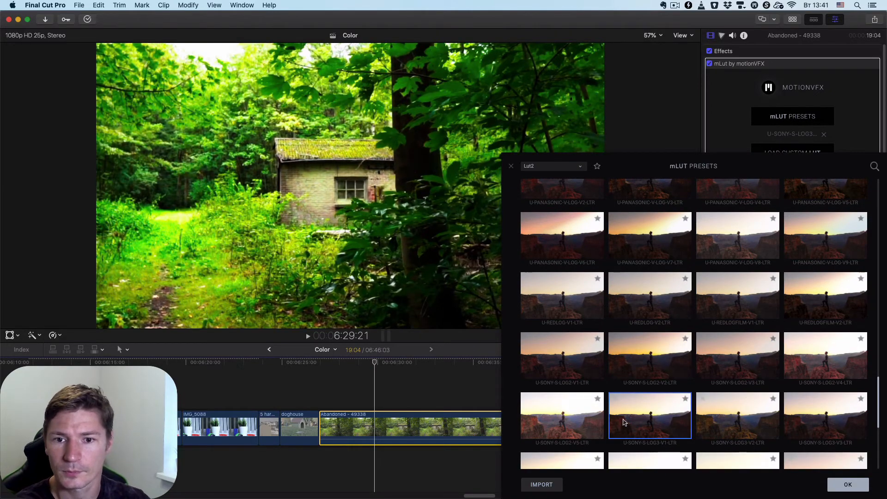
left_click(567, 424)
left_click(723, 423)
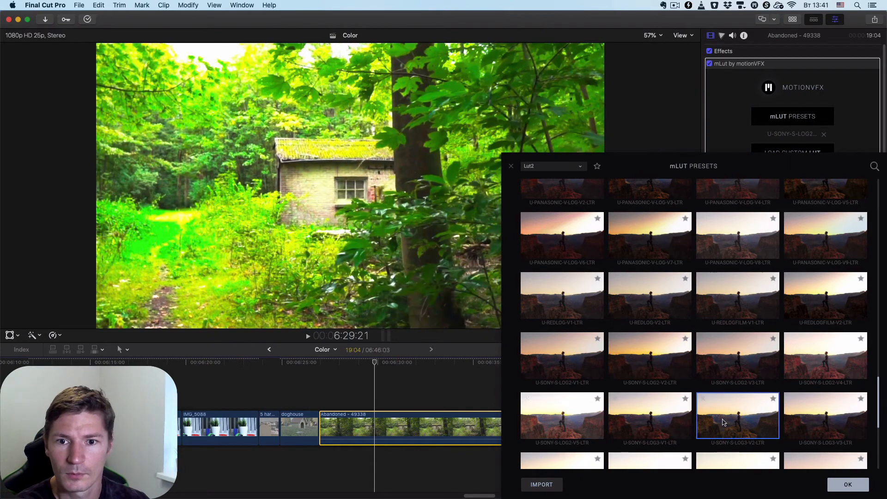
- Compare the U-TECHNICOLOR-CINESTYLE-LTR and U-SONY-S-LOG3-V8-LTR presets on the Abandoned clip
scroll(727, 324, "down", 4)
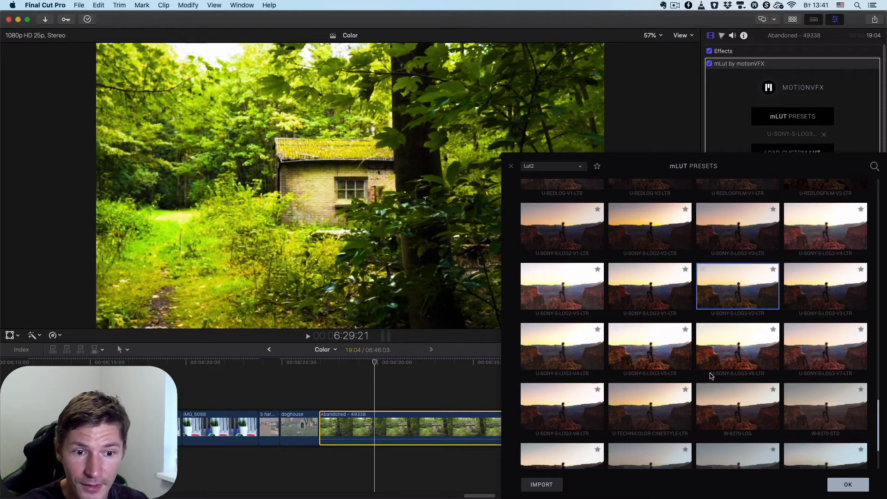
scroll(634, 358, "down", 2)
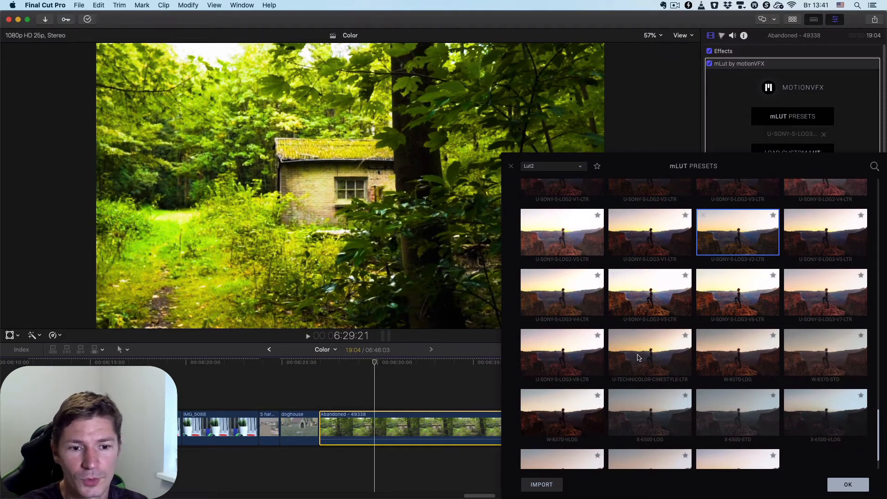
left_click(634, 359)
left_click(562, 356)
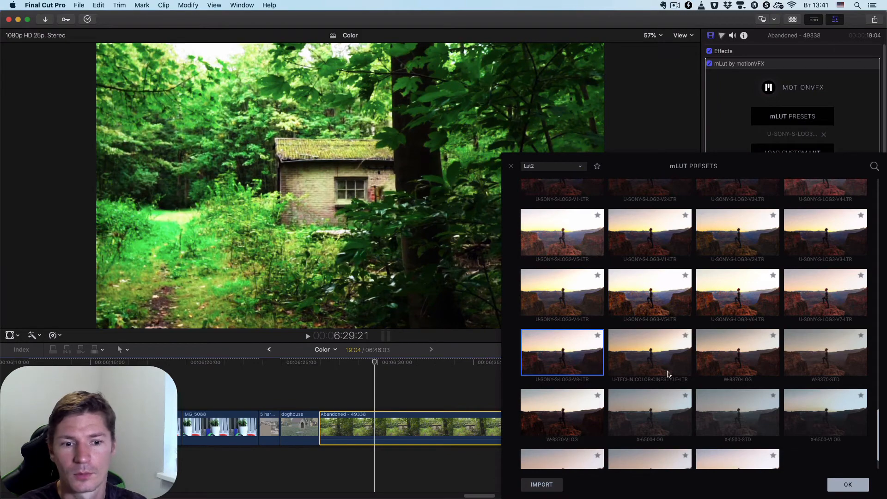
left_click(665, 365)
- Compare the W-8370-LOG, W-8370-STD and X-6500-LOG presets on the Abandoned clip and apply W-8370-VLOG as the final choice
left_click(743, 361)
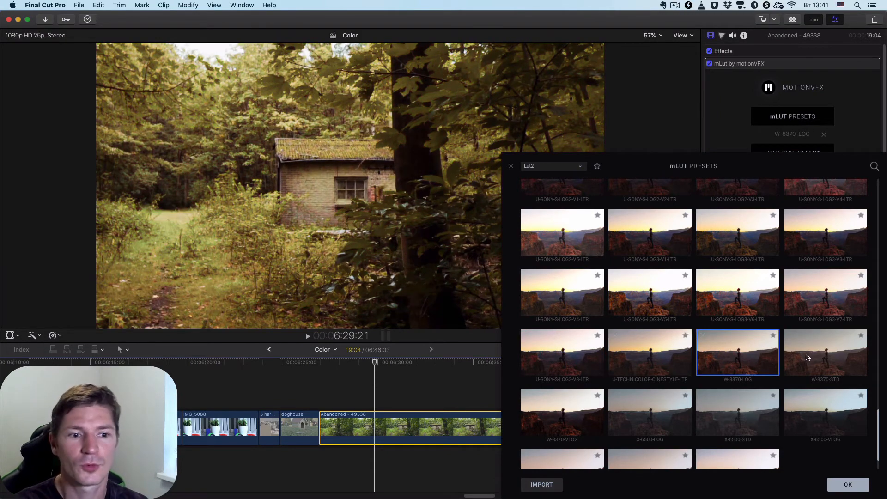
left_click(808, 358)
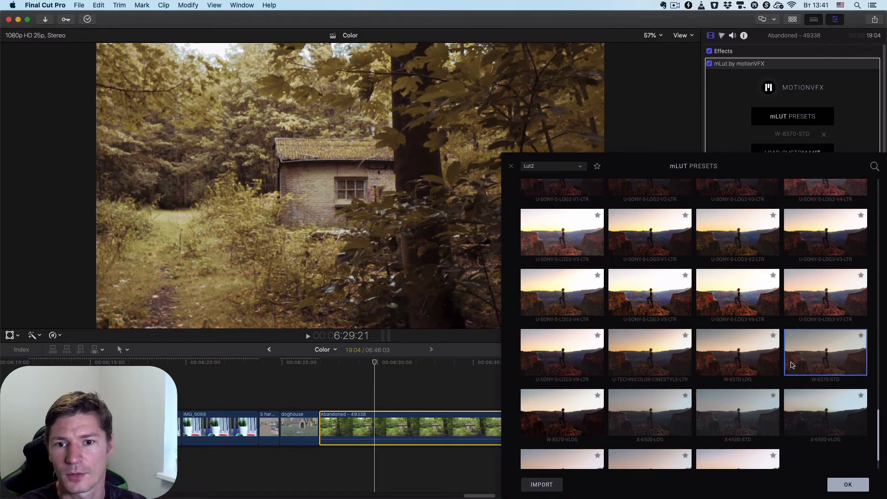
left_click(649, 411)
left_click(577, 411)
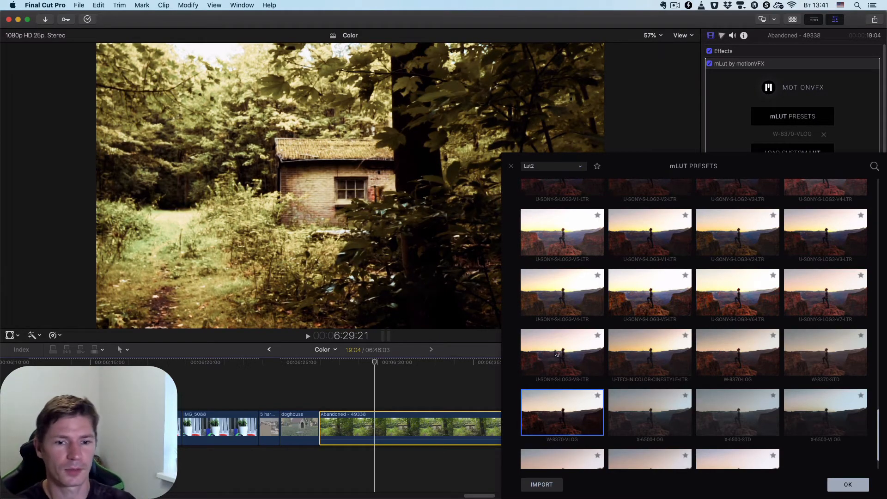
left_click(853, 483)
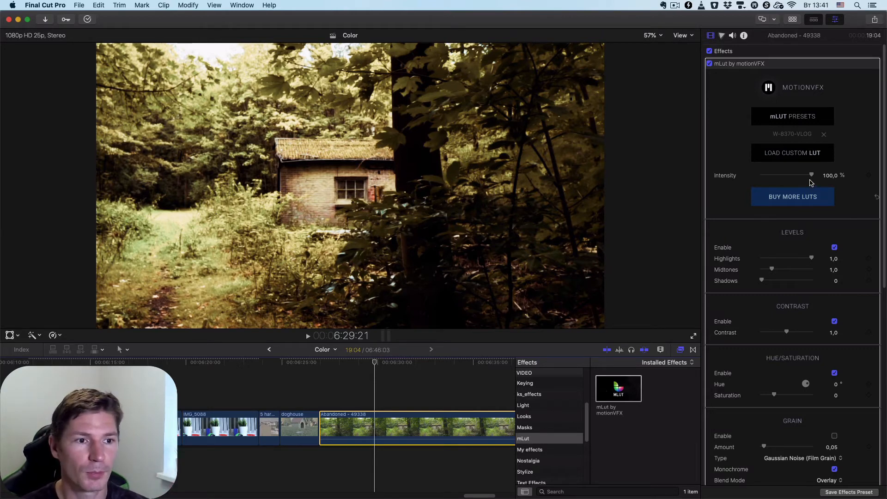
- Lower the mLut intensity on the Abandoned clip to 59.73 %
mouse_move(812, 175)
left_mouse_down()
mouse_move(774, 180)
mouse_move(795, 178)
left_mouse_up()
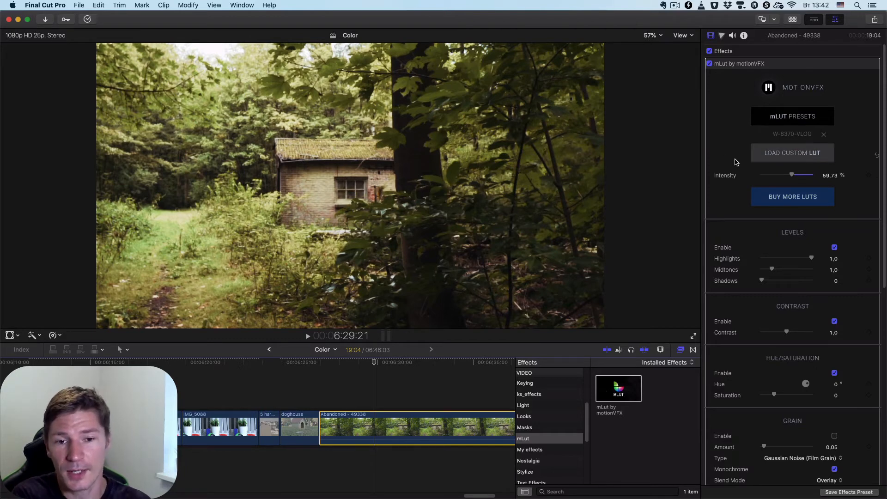
- Try loading the custom LUT PB_Reykjavik.CUBE from the Luts3 folder on the Abandoned clip
left_click(808, 154)
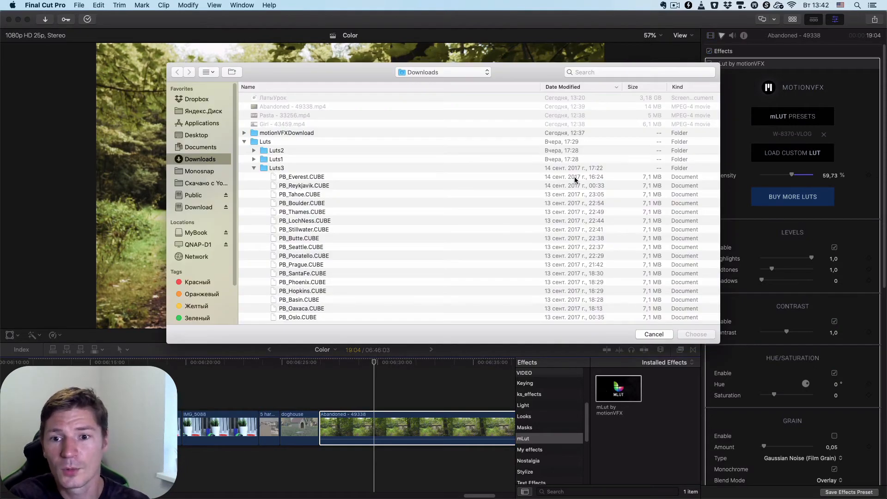
left_click(320, 185)
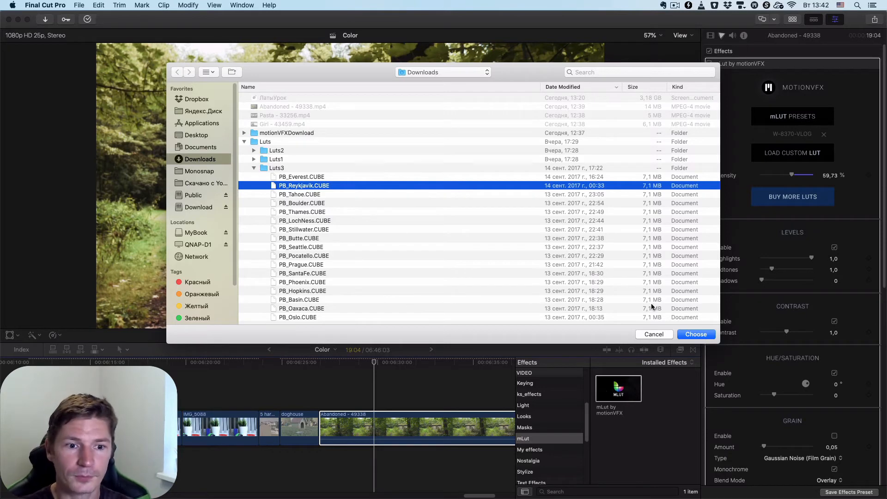
left_click(695, 334)
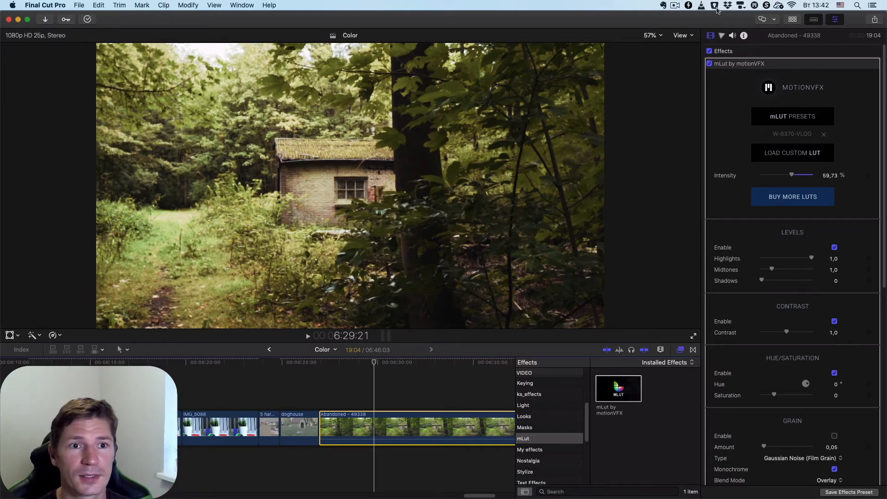
- Show the video scopes beside the viewer and switch the scope to Waveform
left_click(692, 37)
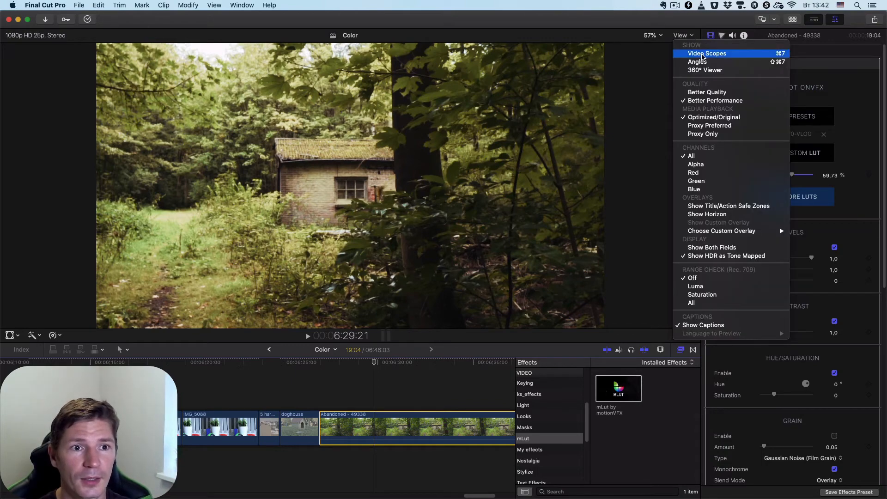
left_click(702, 54)
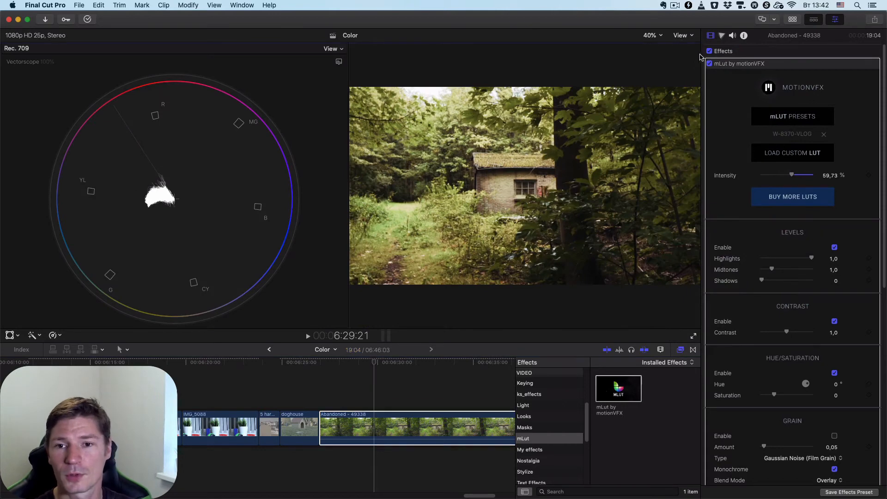
left_click(340, 61)
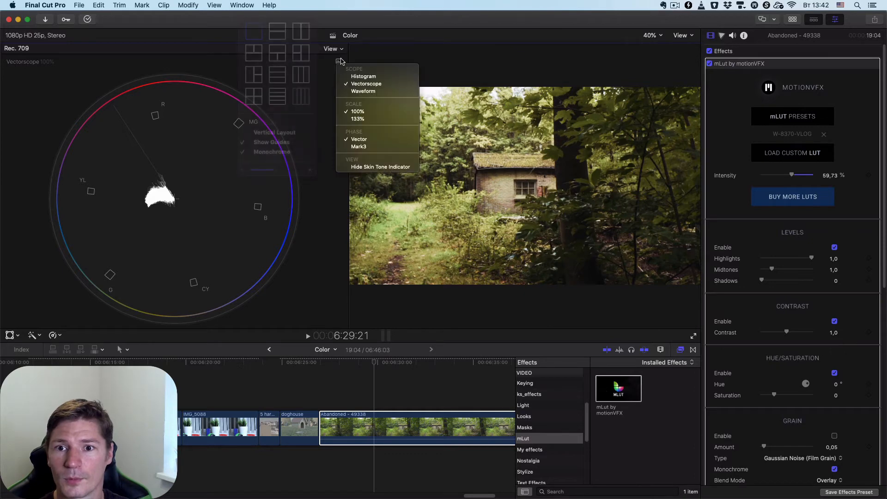
left_click(342, 53)
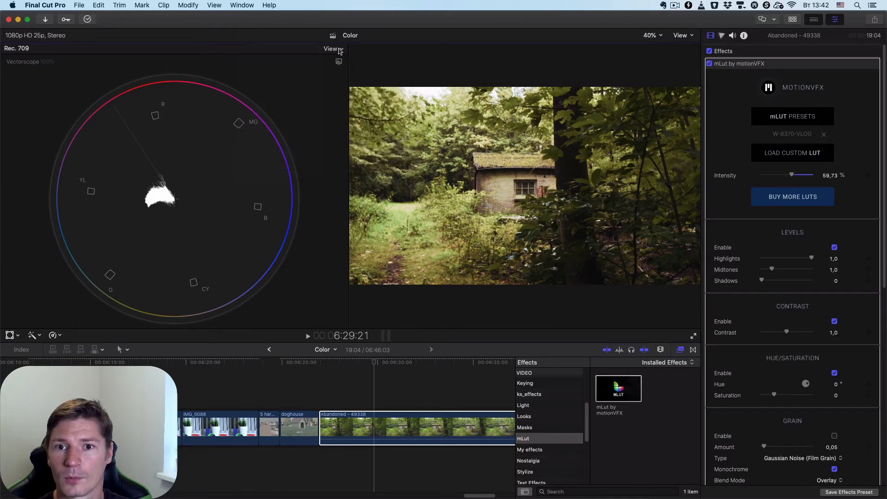
left_click(337, 49)
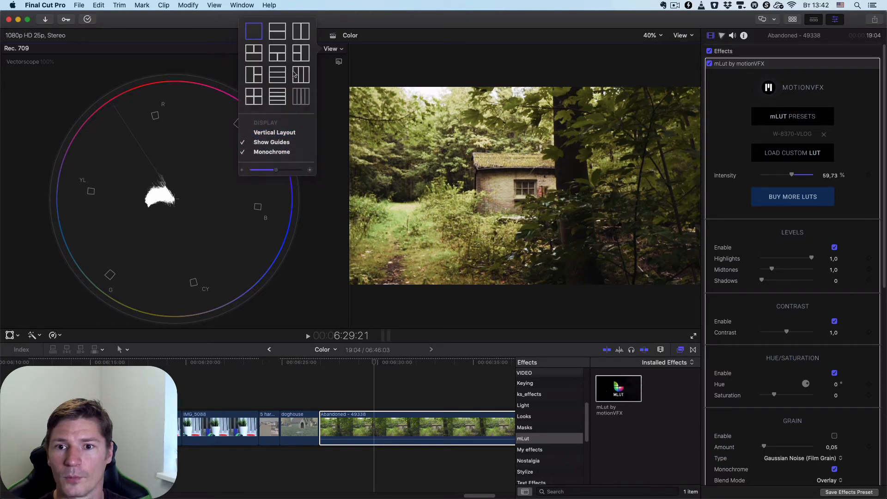
left_click(337, 61)
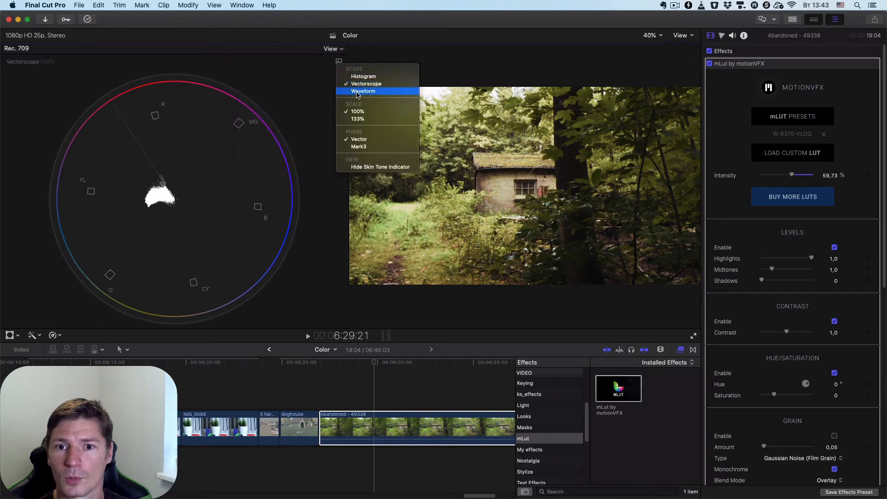
left_click(357, 94)
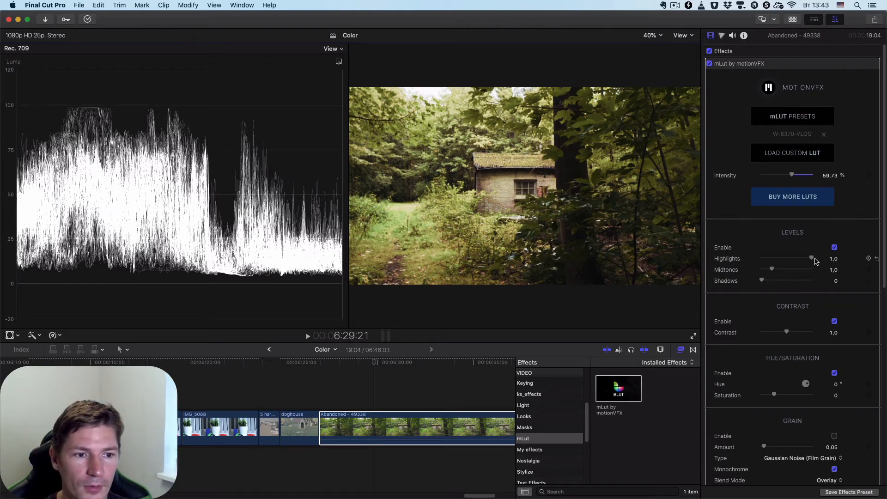
- Set the Levels highlights to 0.94, midtones to 0.89 and shadows to 0.01, and compare the image with Levels off and on
left_click_drag(813, 258, 771, 272)
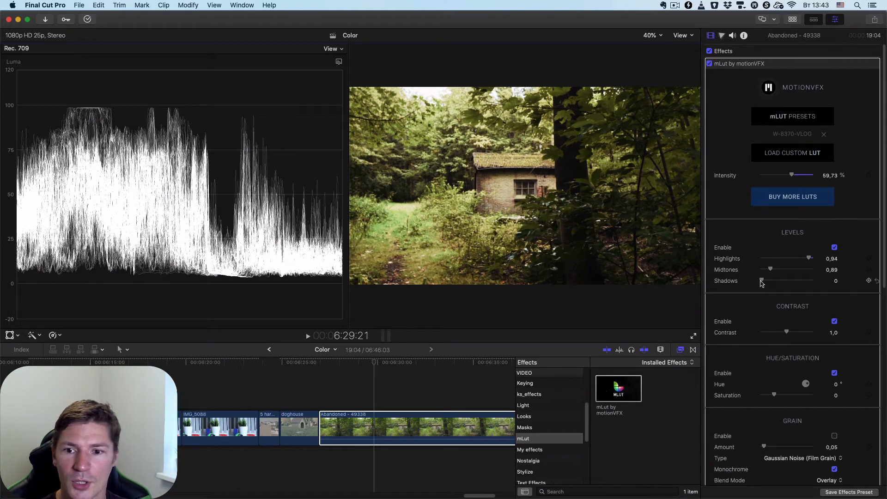
left_click_drag(761, 283, 762, 283)
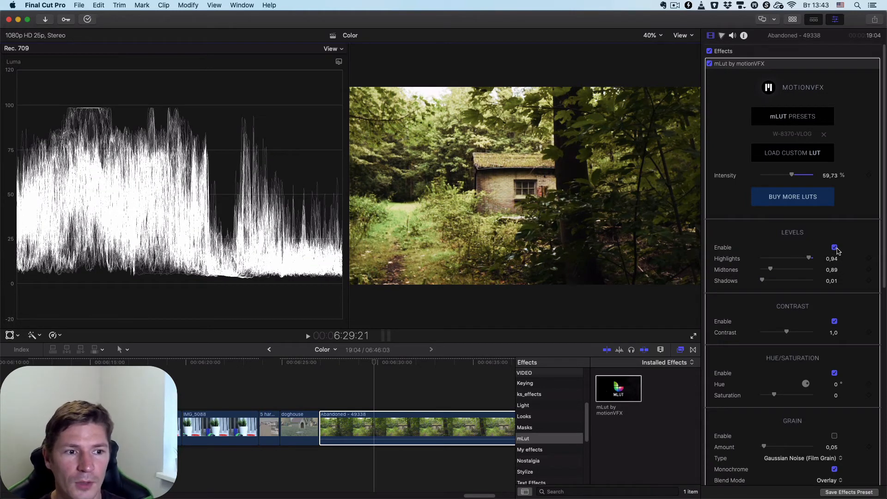
left_click(835, 248)
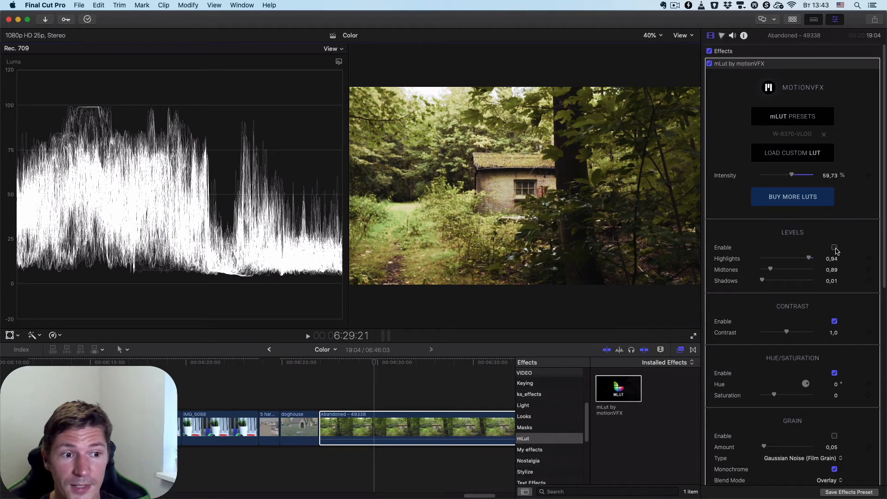
left_click(835, 248)
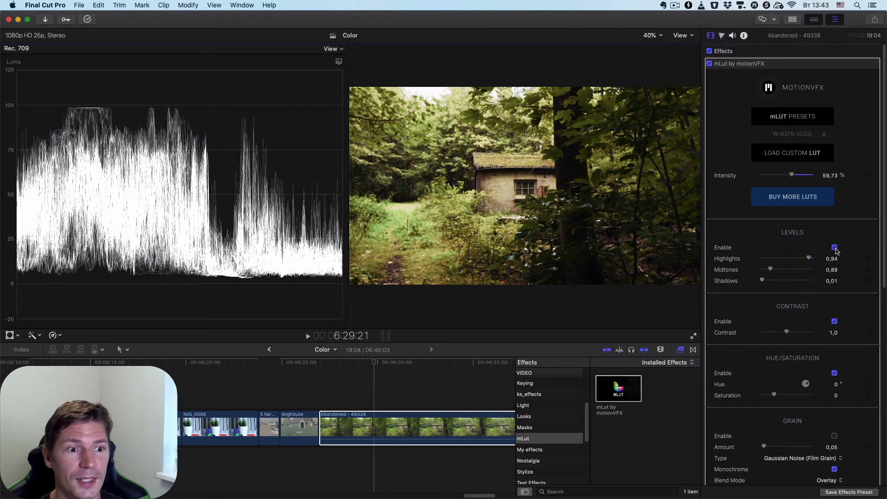
left_click(834, 248)
left_click(834, 248)
- Raise the mLut contrast on the Abandoned clip to 1.04
scroll(803, 310, "down", 1)
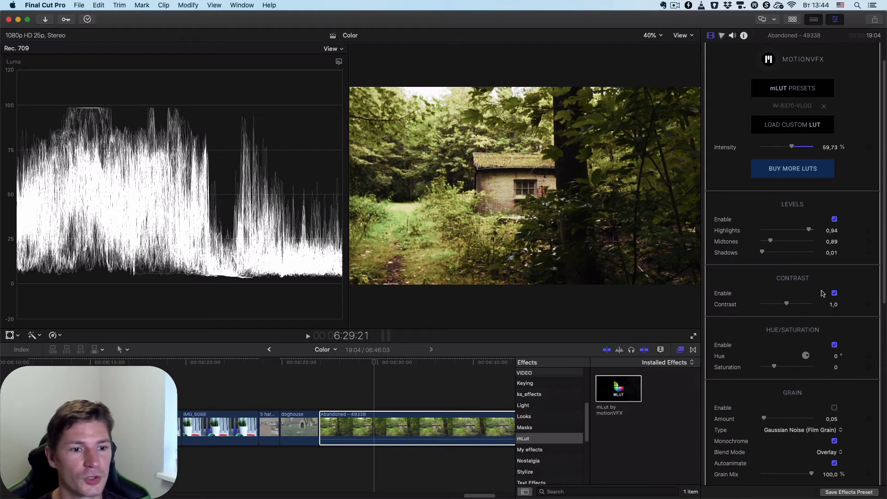
left_click_drag(787, 306, 787, 307)
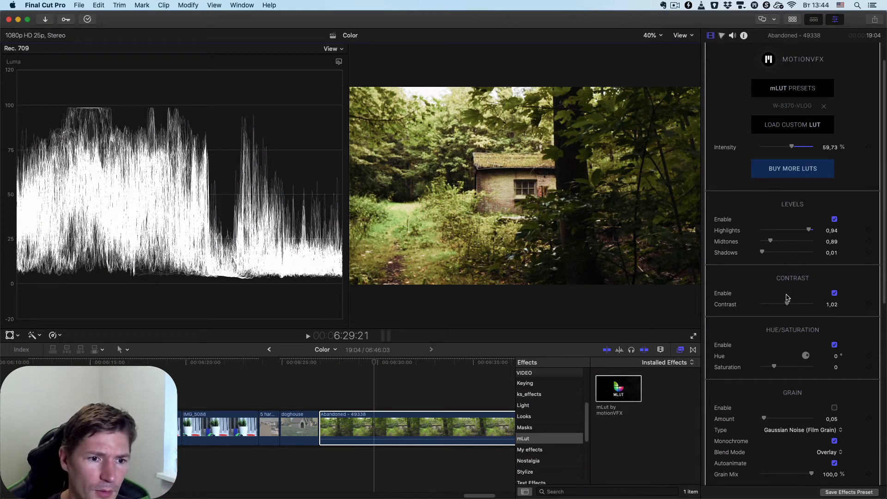
left_click_drag(787, 303, 788, 303)
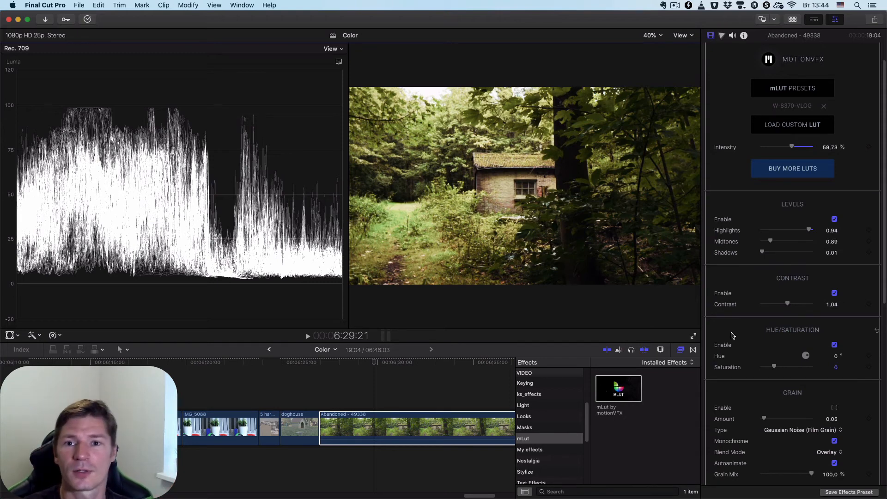
- Switch the scope to Vectorscope and set the mLut hue to 344° and saturation to -0.46
left_click(339, 62)
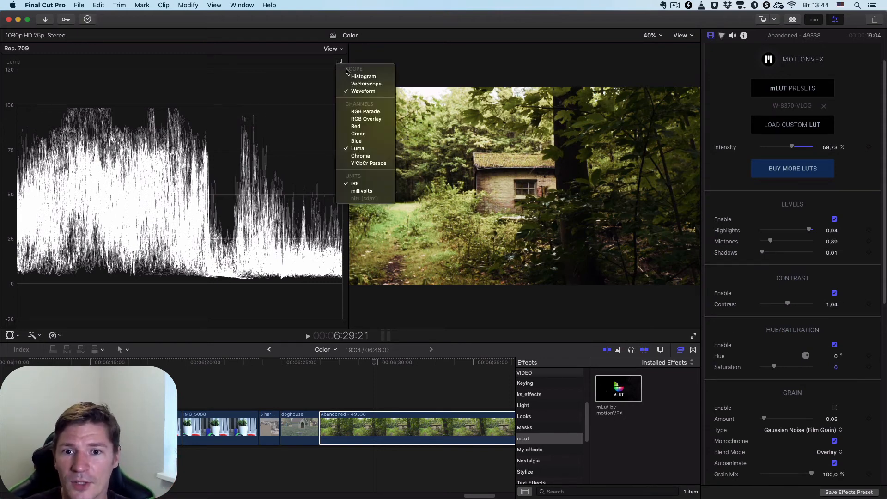
left_click(365, 84)
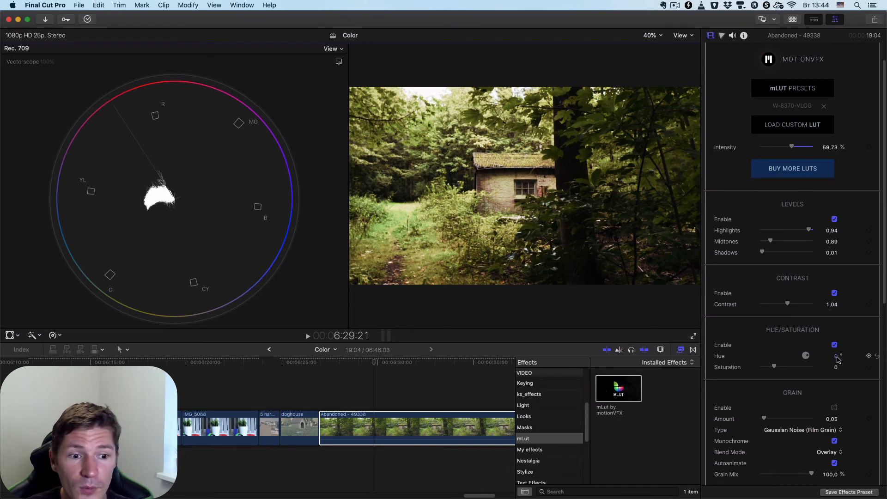
left_click_drag(837, 359, 836, 258)
mouse_move(835, 356)
left_mouse_down()
mouse_move(835, 310)
mouse_move(837, 360)
left_mouse_up()
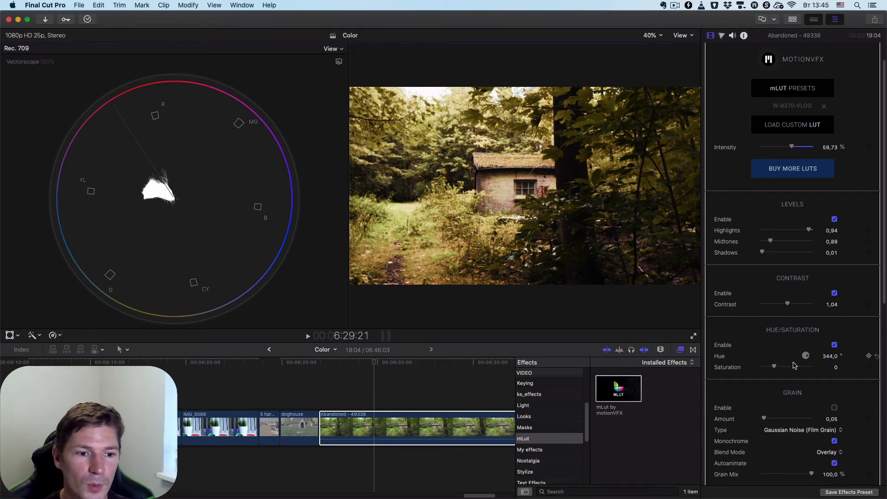
left_click_drag(773, 367, 770, 369)
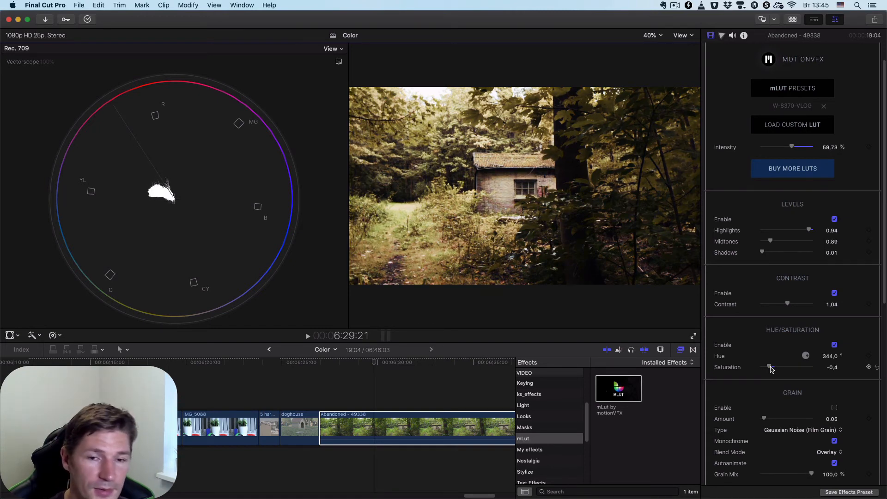
left_click_drag(770, 367, 769, 368)
- Enable the Grain section of the mLut effect on the Abandoned clip
scroll(771, 363, "down", 2)
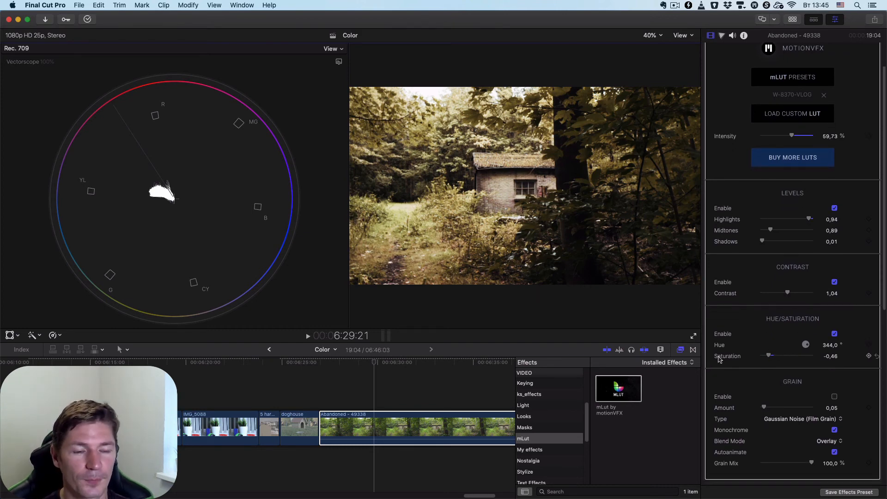
scroll(721, 365, "down", 5)
scroll(770, 335, "down", 1)
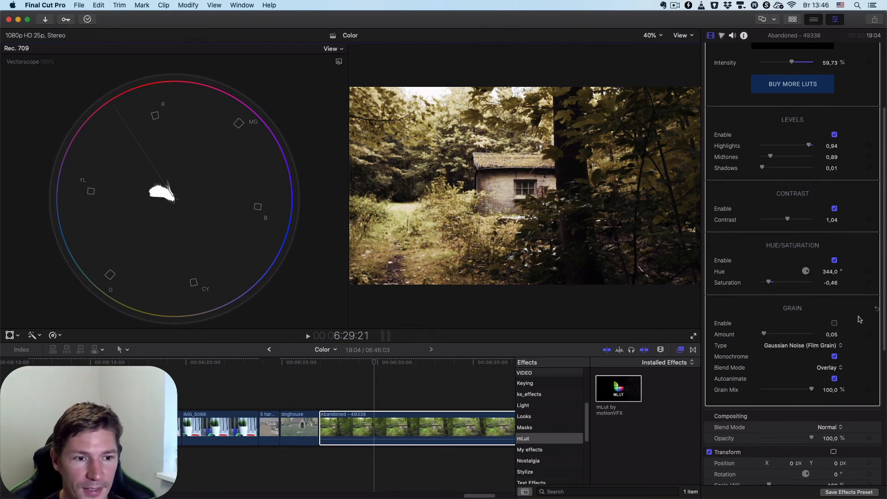
left_click(835, 324)
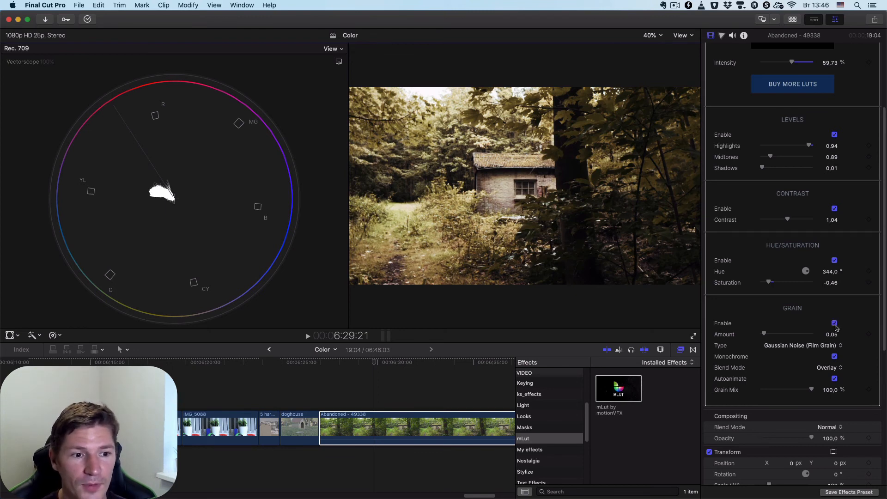
- Hide the video scopes and enlarge the viewer area to 61% by making the timeline area shorter
left_click(339, 61)
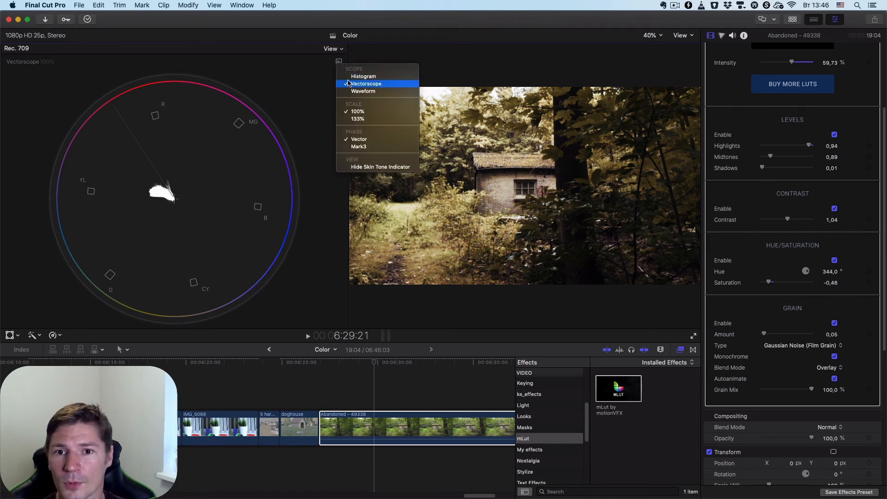
left_click(442, 37)
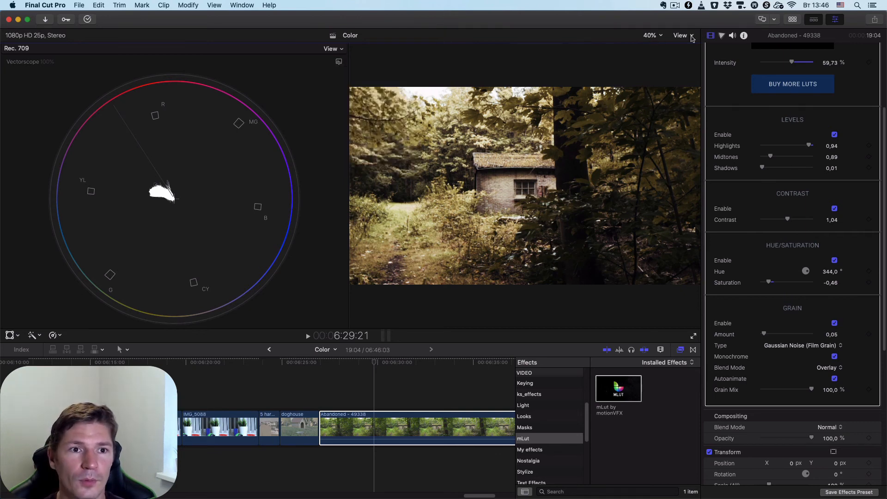
left_click(683, 36)
left_click(697, 54)
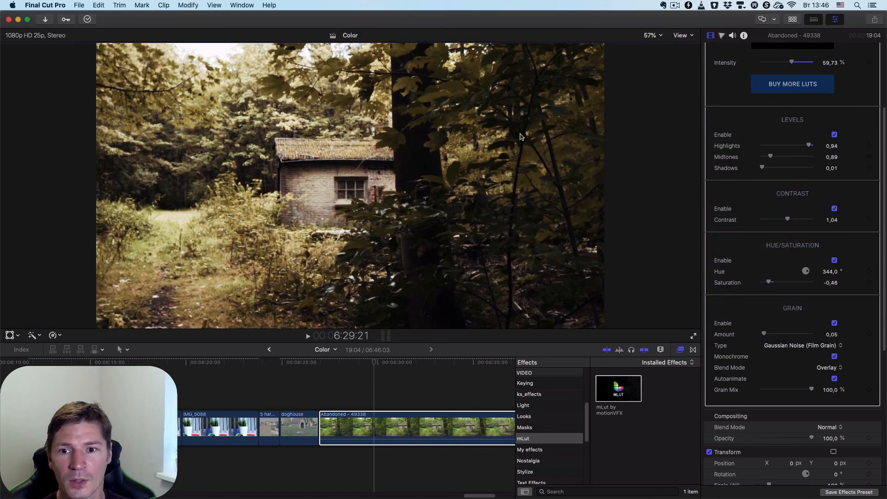
left_click_drag(233, 343, 236, 363)
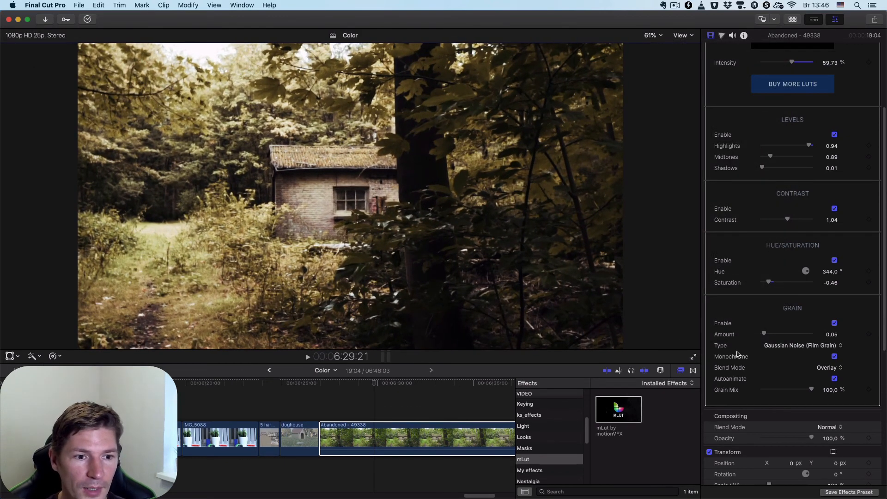
- Set the grain amount to 0.16 after trying 0.47, and change the grain type to TV static
left_click_drag(765, 334, 786, 337)
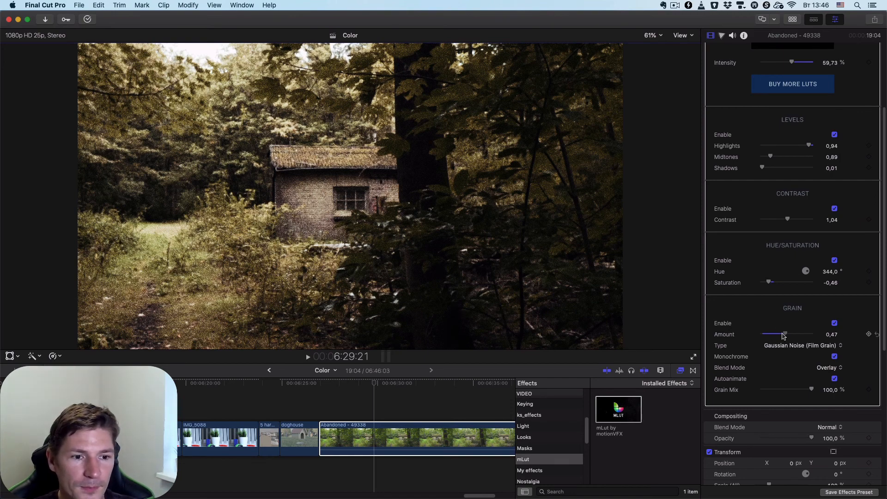
left_click_drag(784, 333, 769, 336)
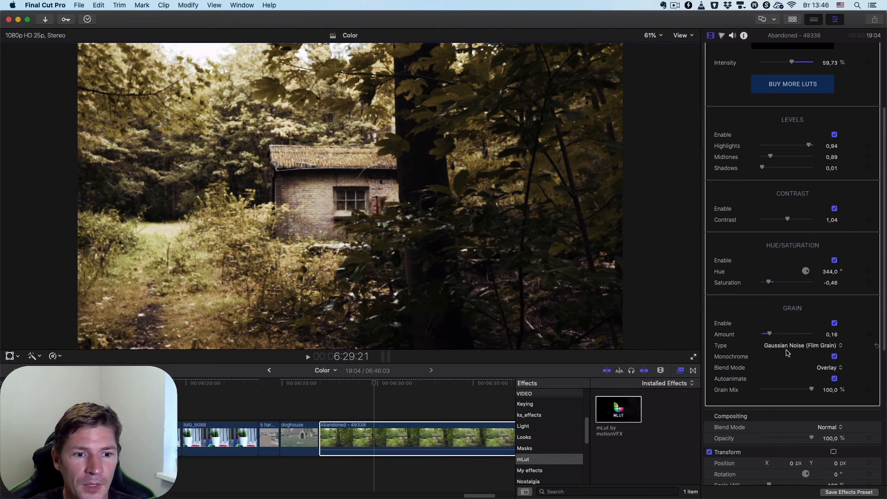
left_click(831, 347)
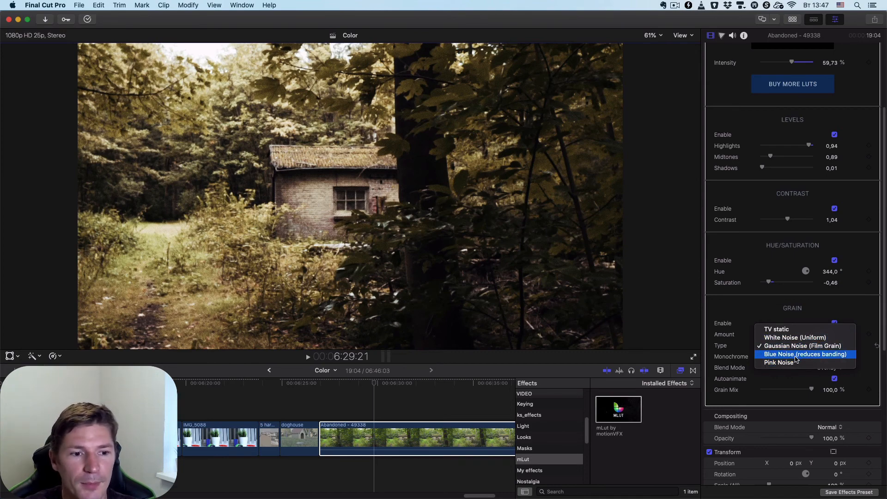
left_click(792, 331)
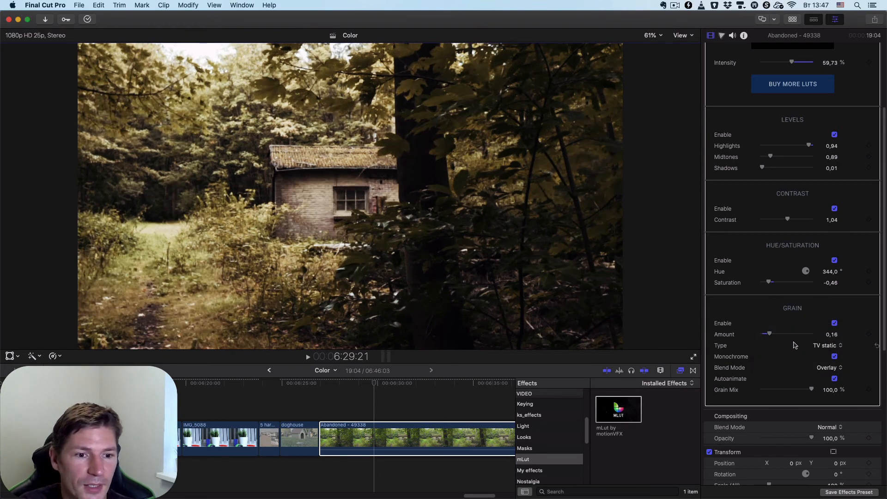
- Compare the grain with Monochrome off and on, and look through the available grain blend modes
left_click(835, 357)
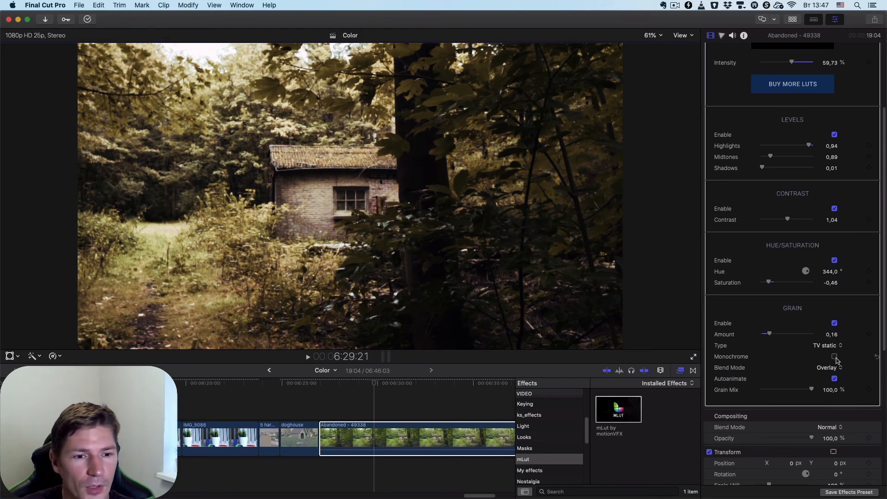
left_click(834, 356)
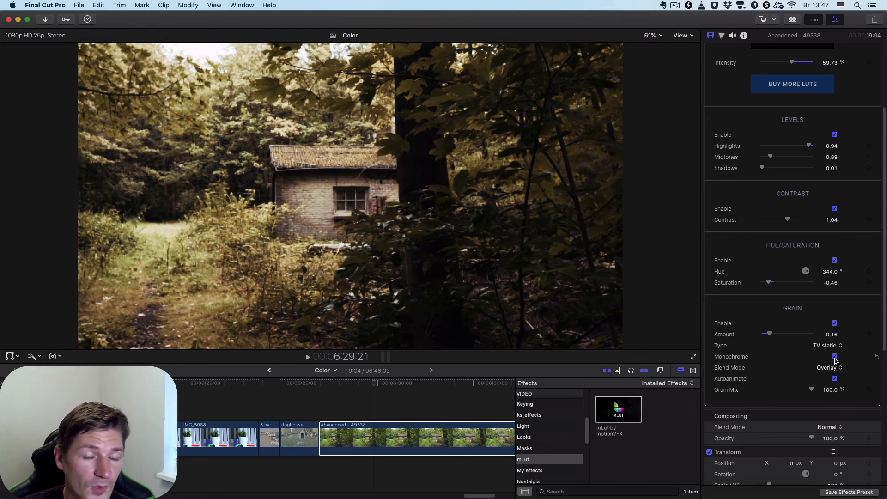
left_click(839, 370)
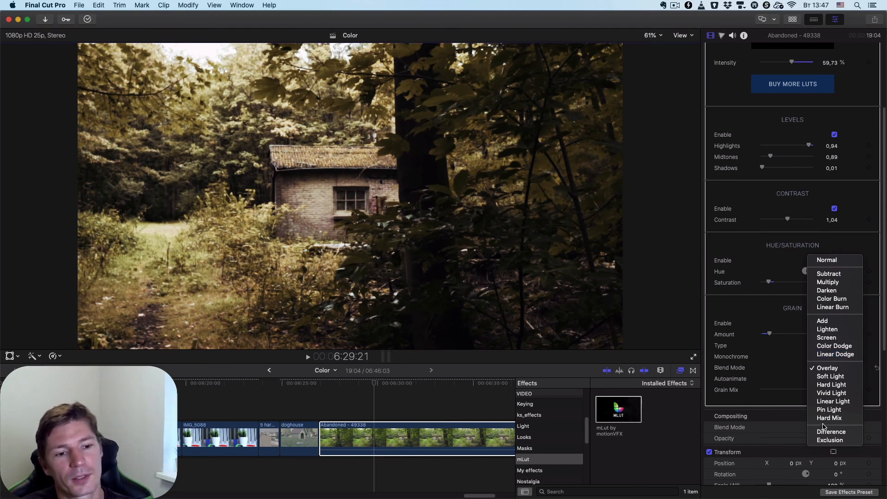
left_click(728, 353)
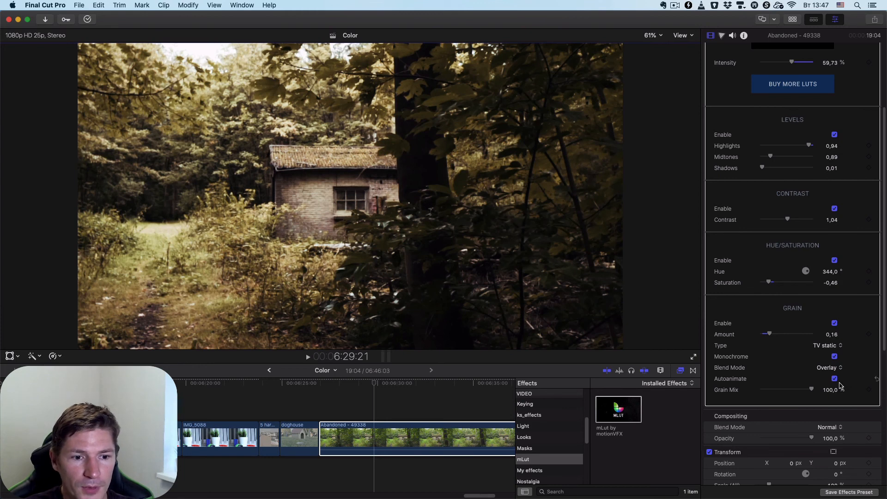
- Try a grain mix of 78.45 % and settle on 94.61 %
mouse_move(808, 392)
left_mouse_down()
mouse_move(776, 393)
mouse_move(810, 392)
mouse_move(801, 392)
left_mouse_up()
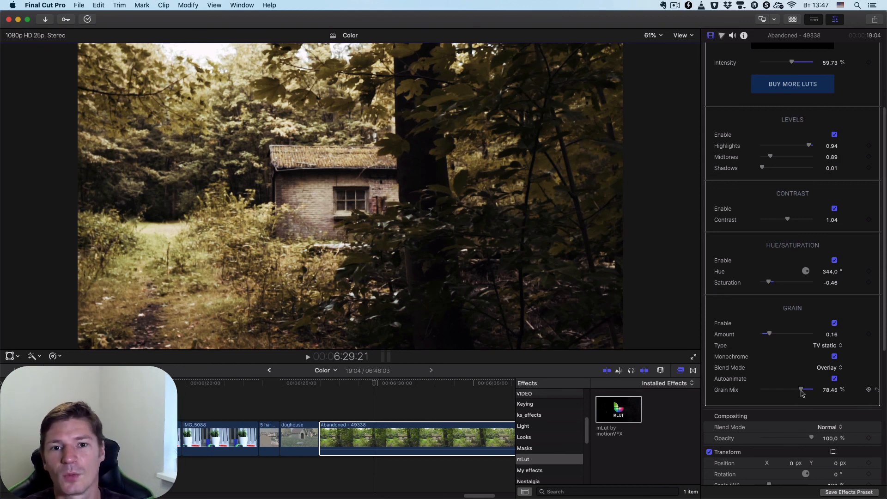
left_click_drag(802, 392, 810, 392)
scroll(791, 312, "up", 3)
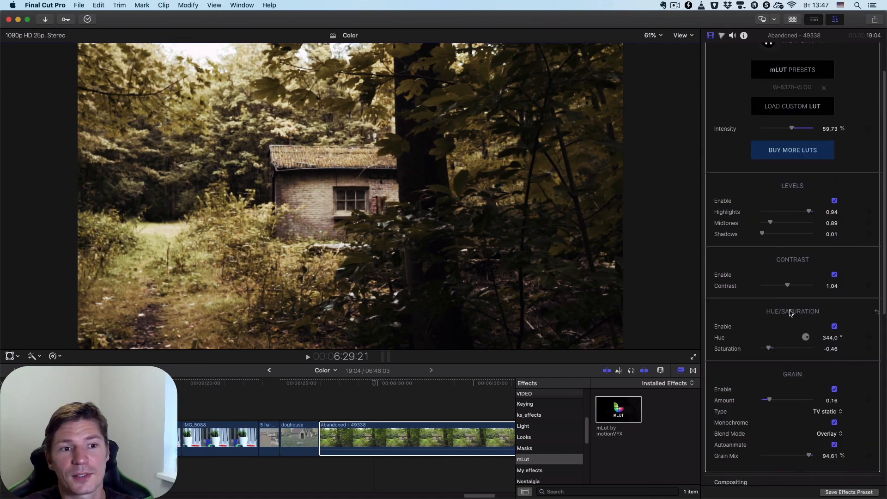
scroll(751, 266, "up", 2)
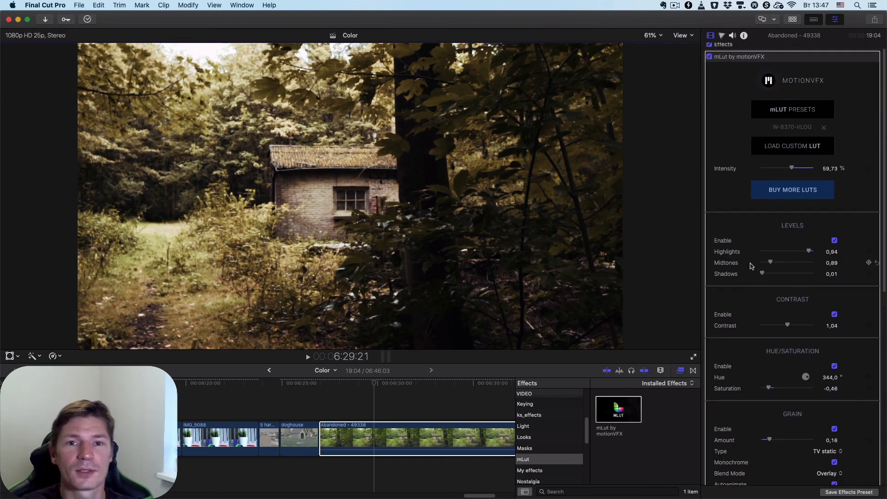